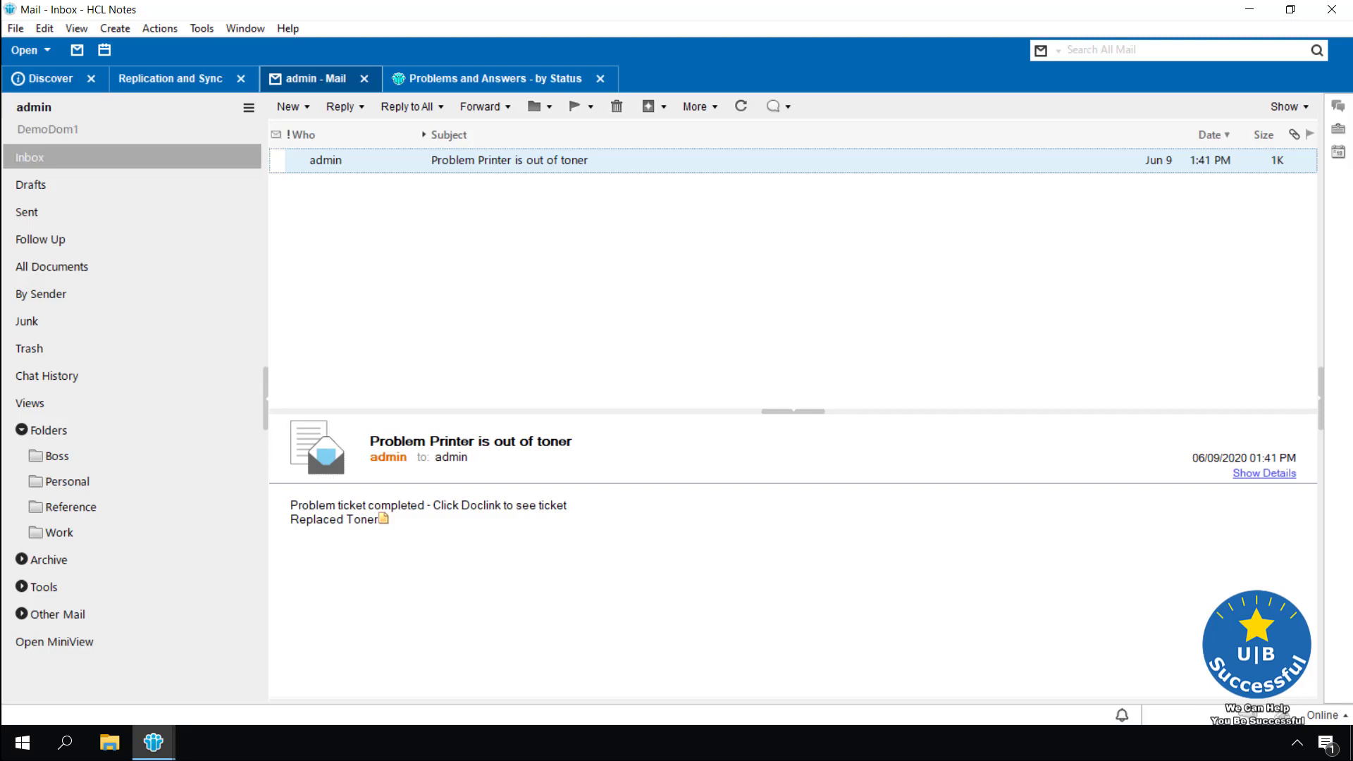
Step: Bring the Help window forward and show the SwiftFile topic under Mail
left_click(153, 742)
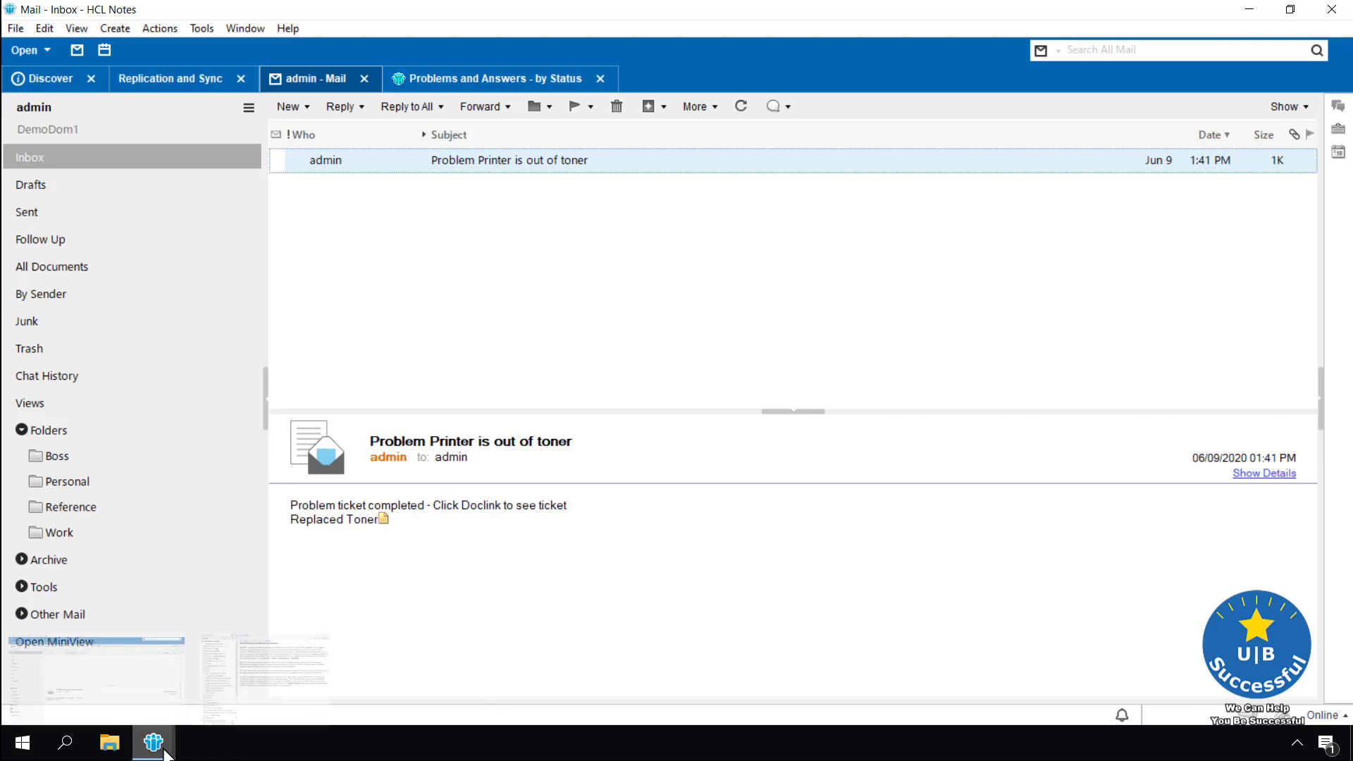
left_click(208, 720)
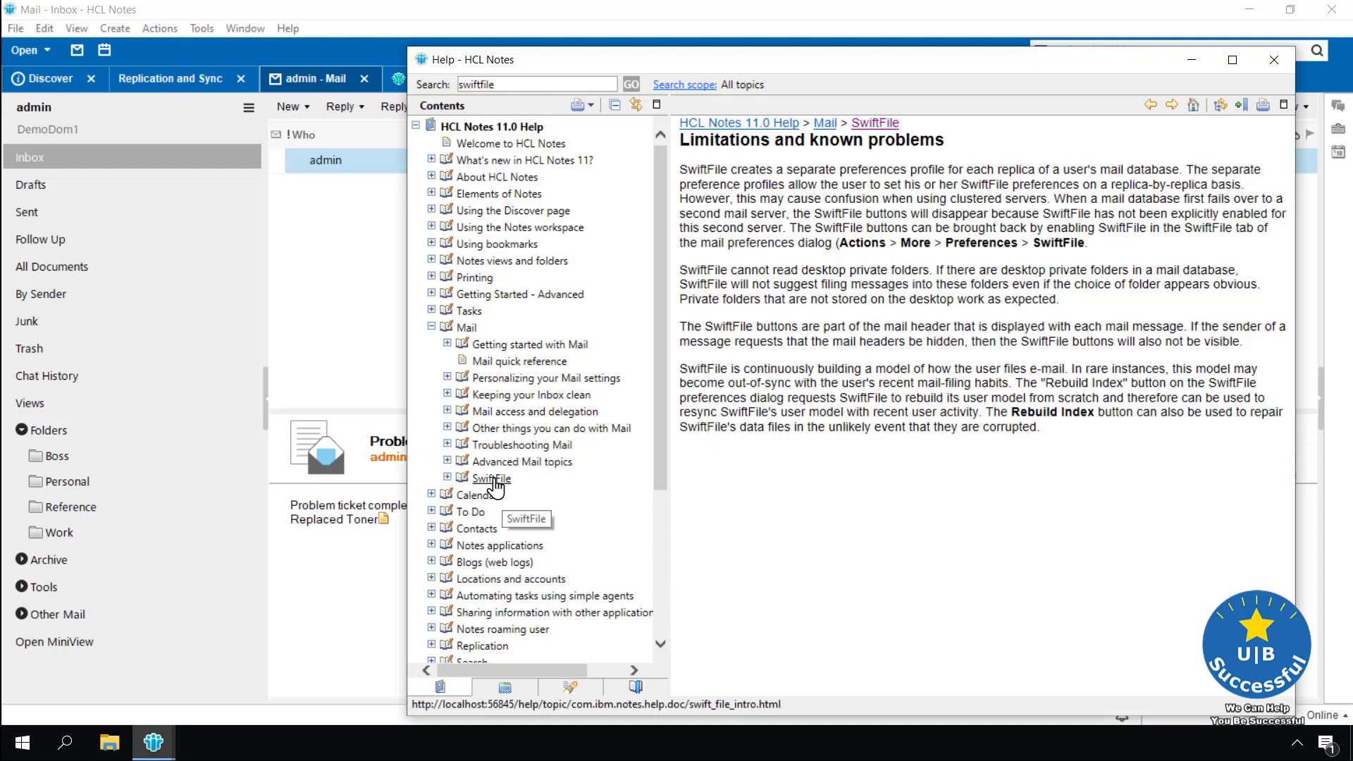
left_click(494, 479)
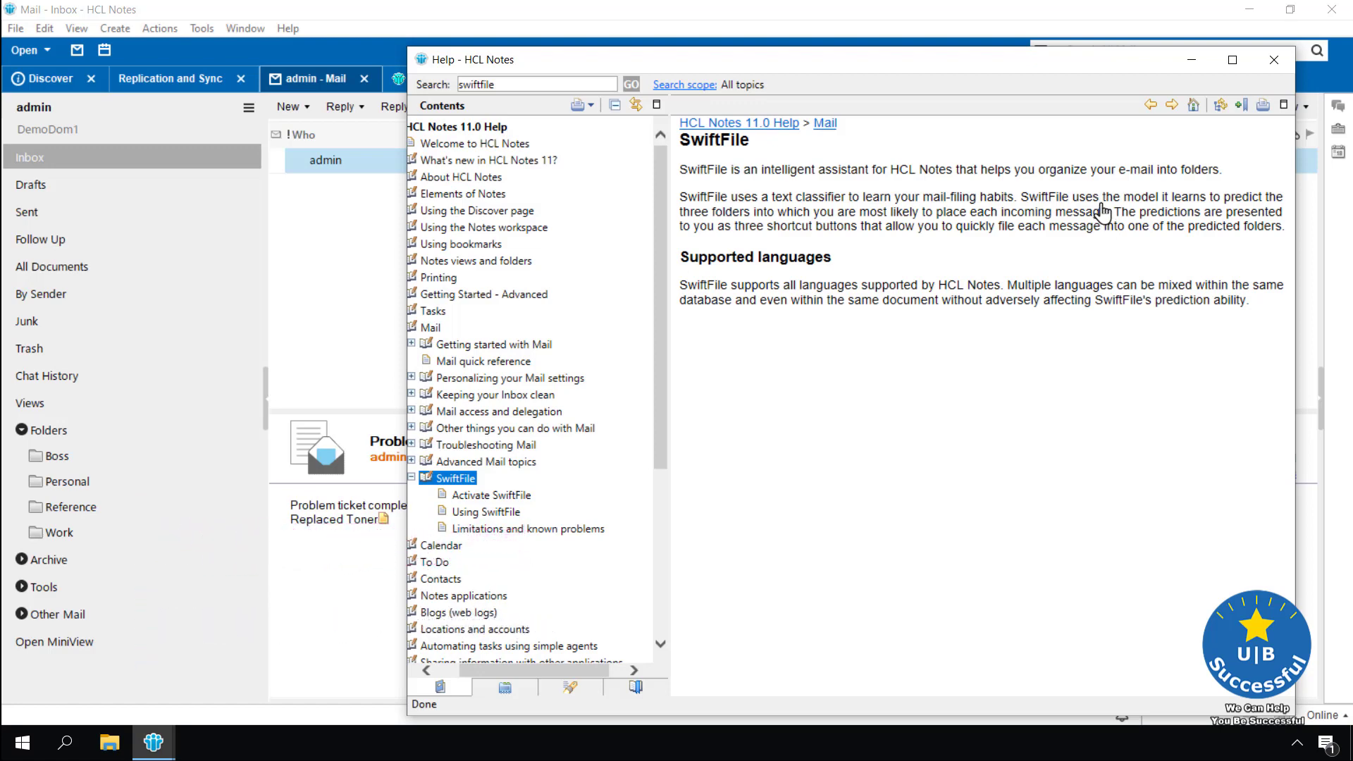
Step: Close Help and view the mail database's Design properties: template StdR10Mail, version 10.0.1
left_click(1192, 59)
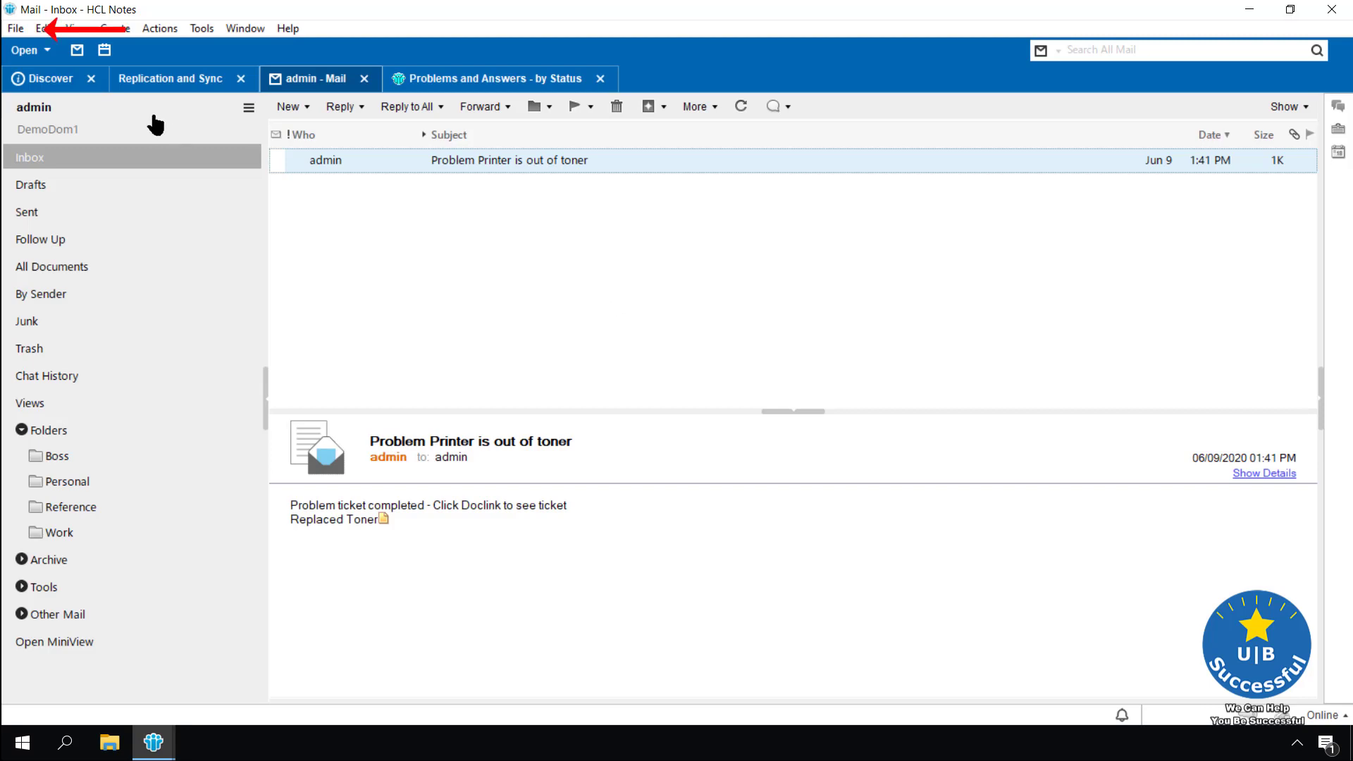
left_click(16, 29)
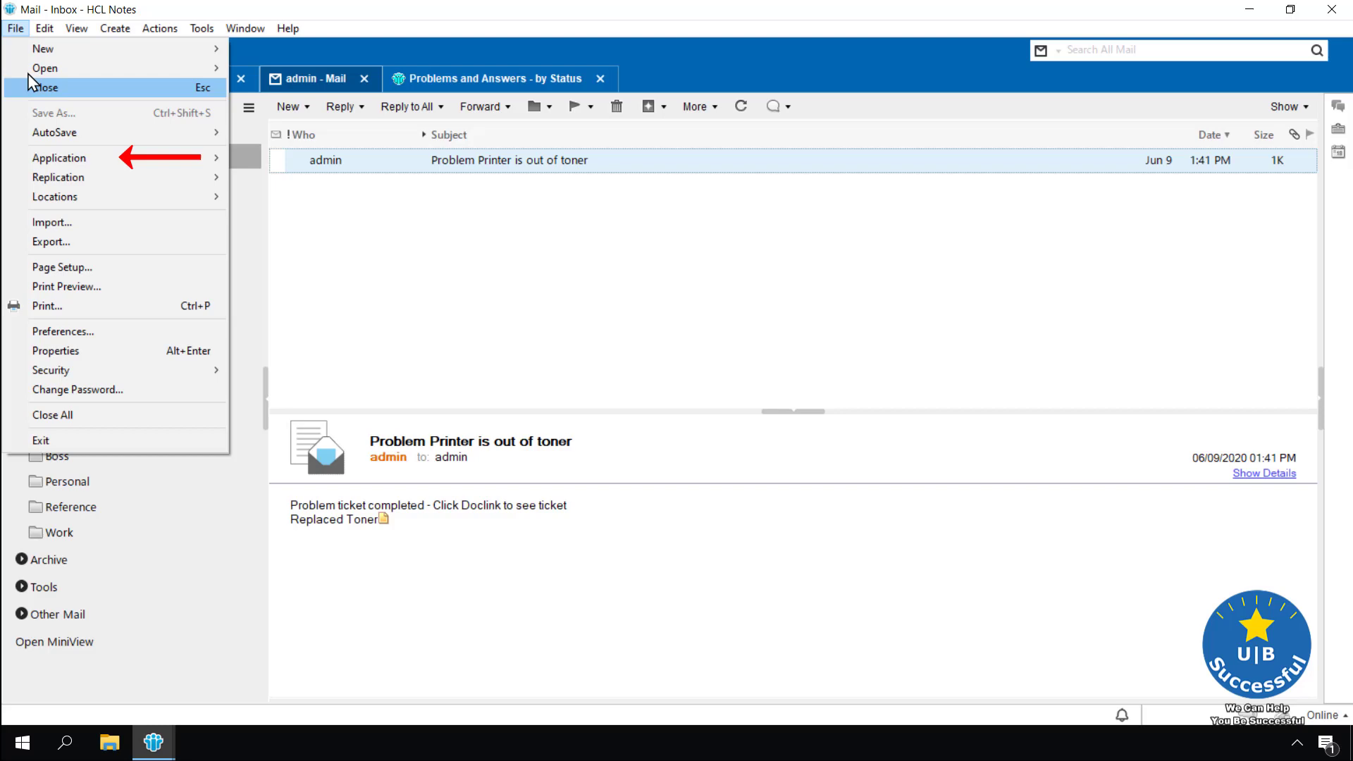
mouse_move(48, 162)
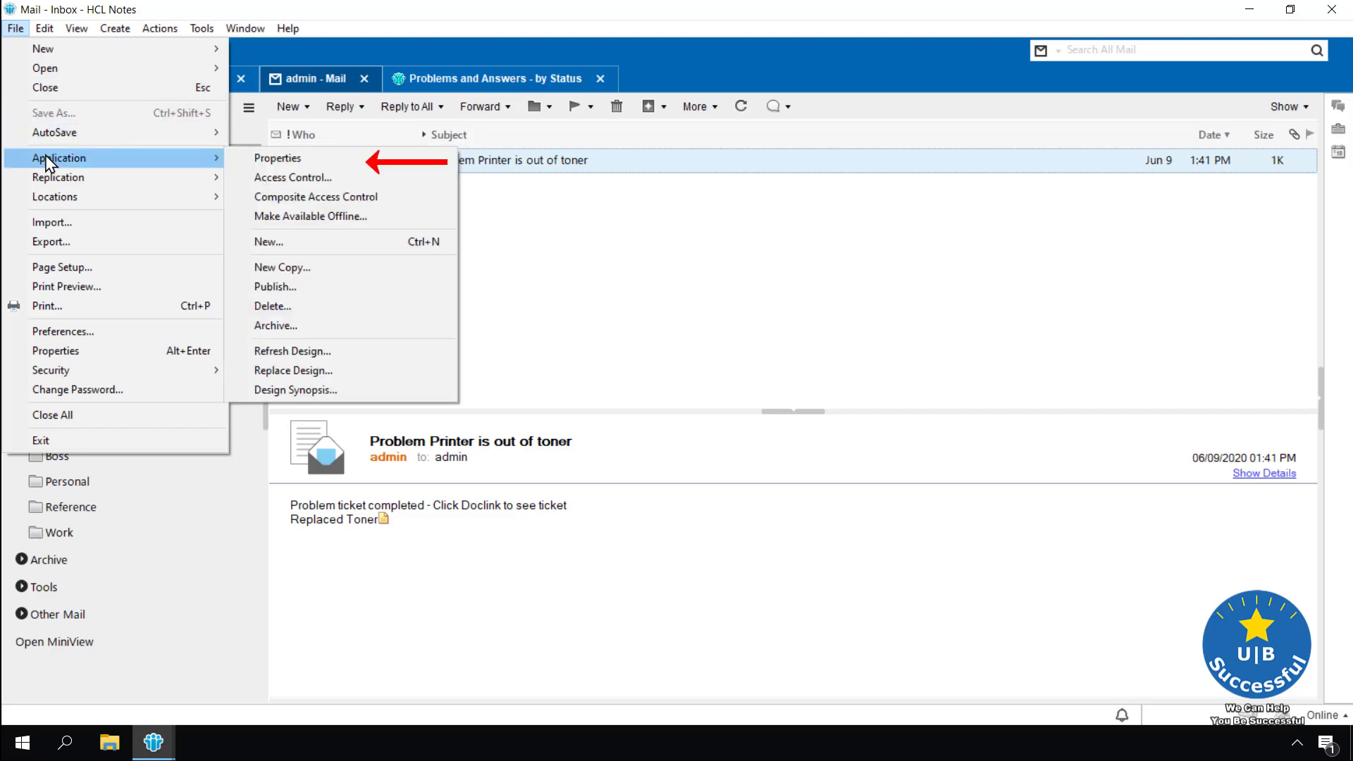
left_click(305, 160)
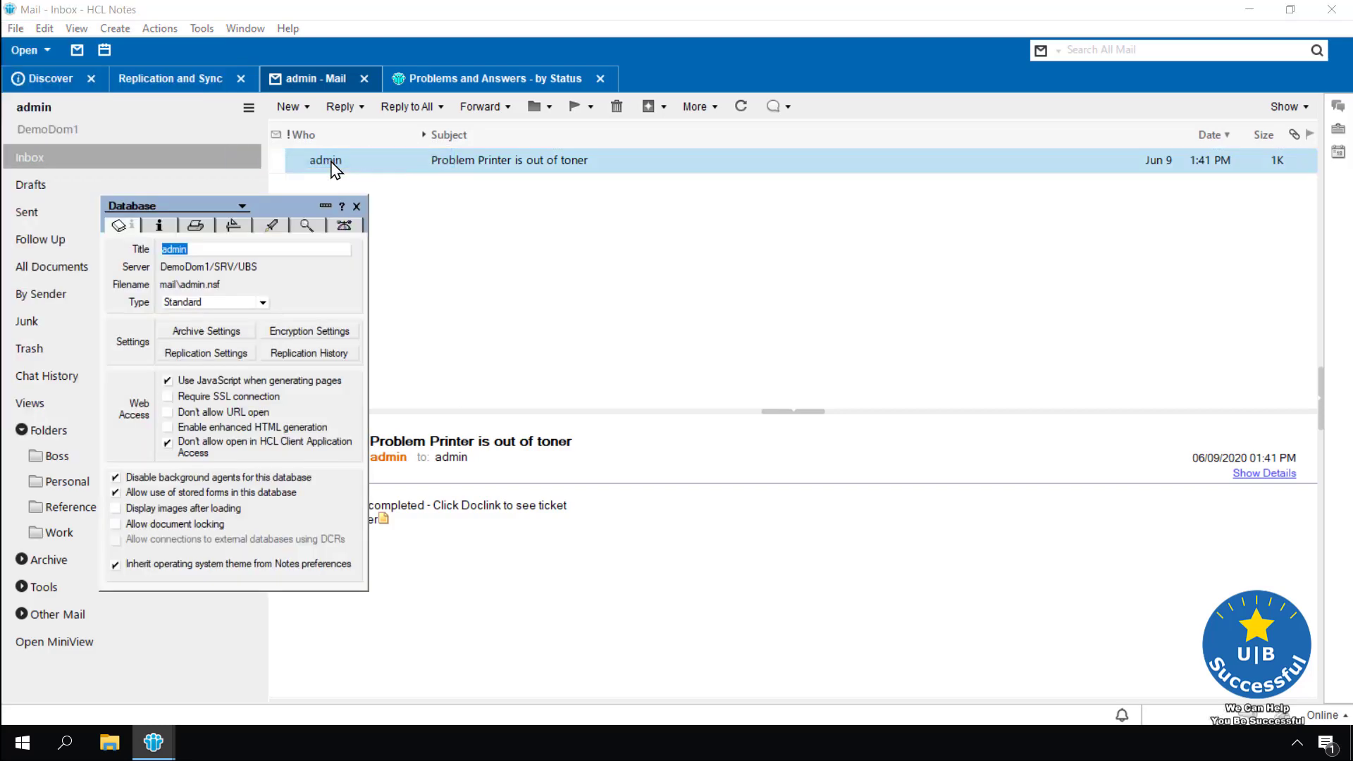
left_click(235, 227)
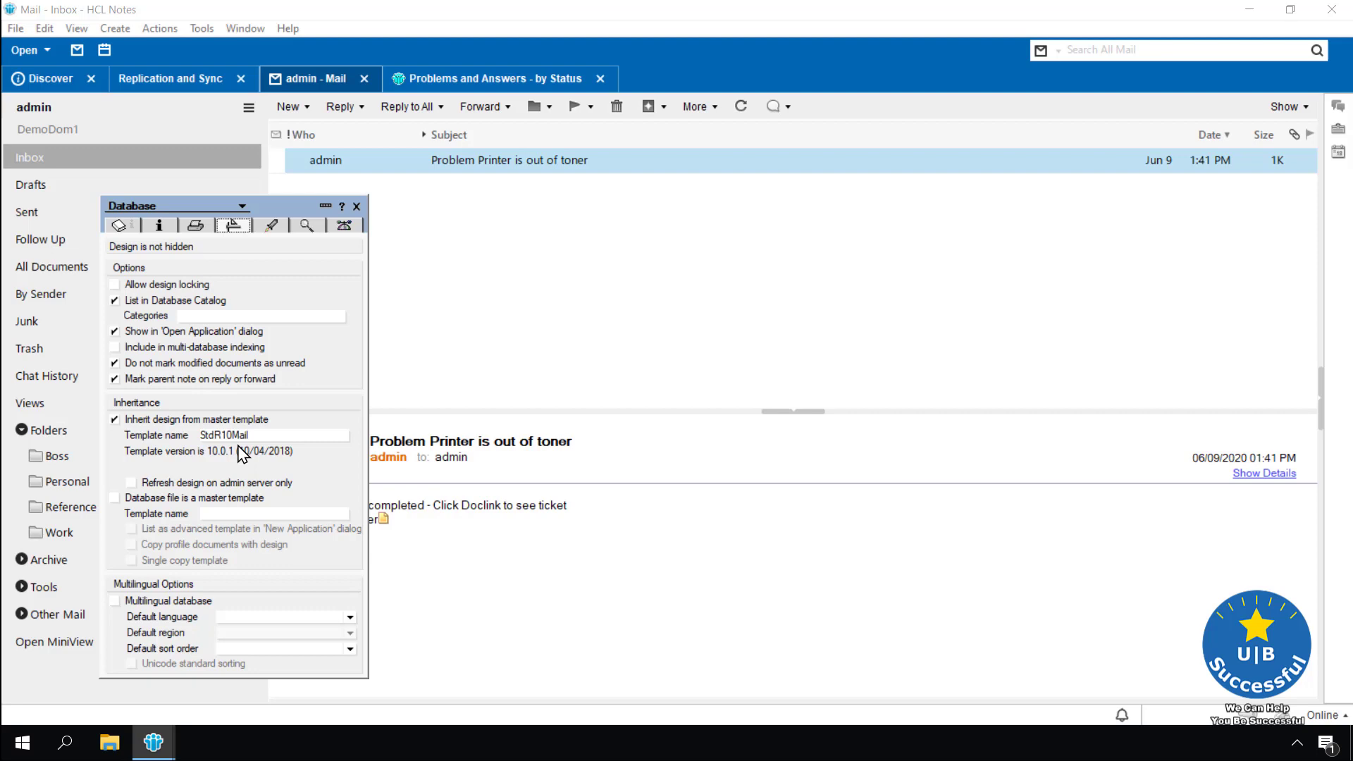
Step: Close the properties box and start File > Application > Replace Design for the mail file
left_click(357, 205)
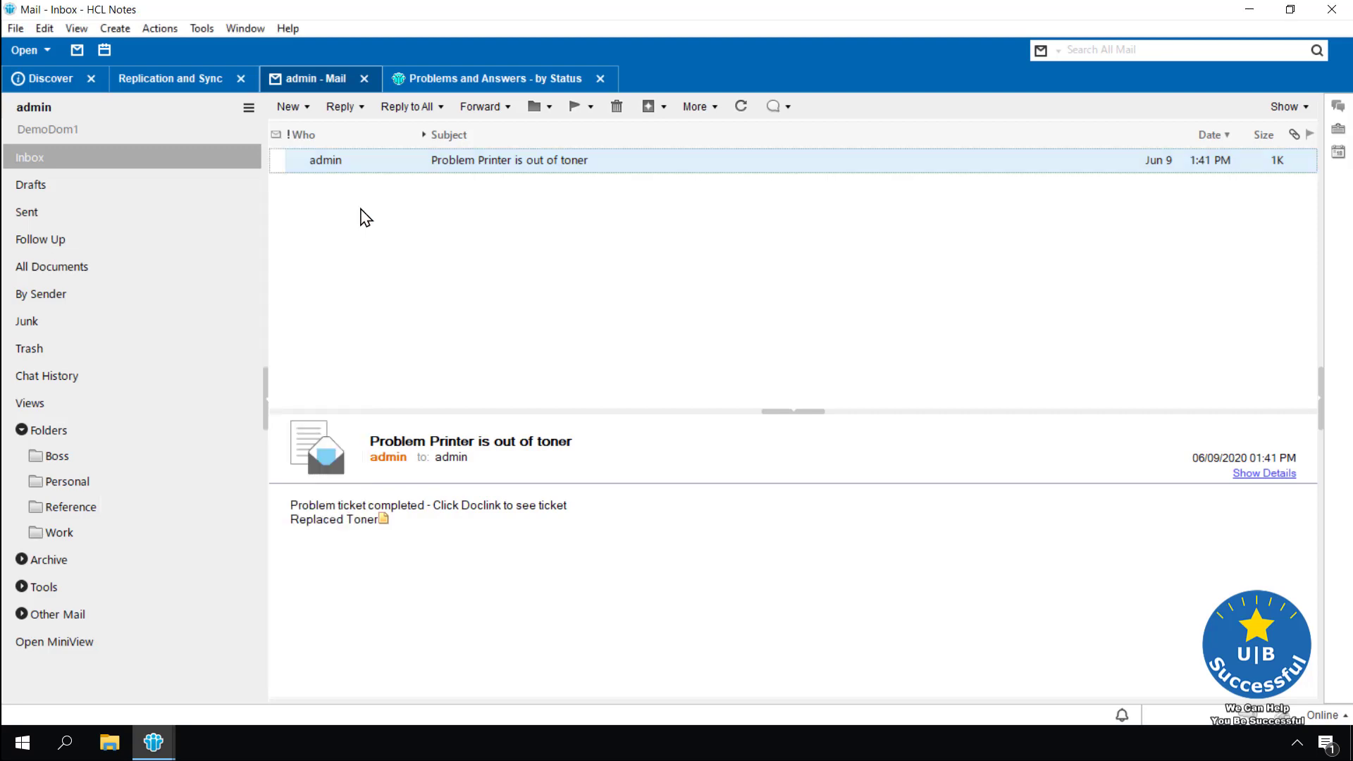
left_click(16, 29)
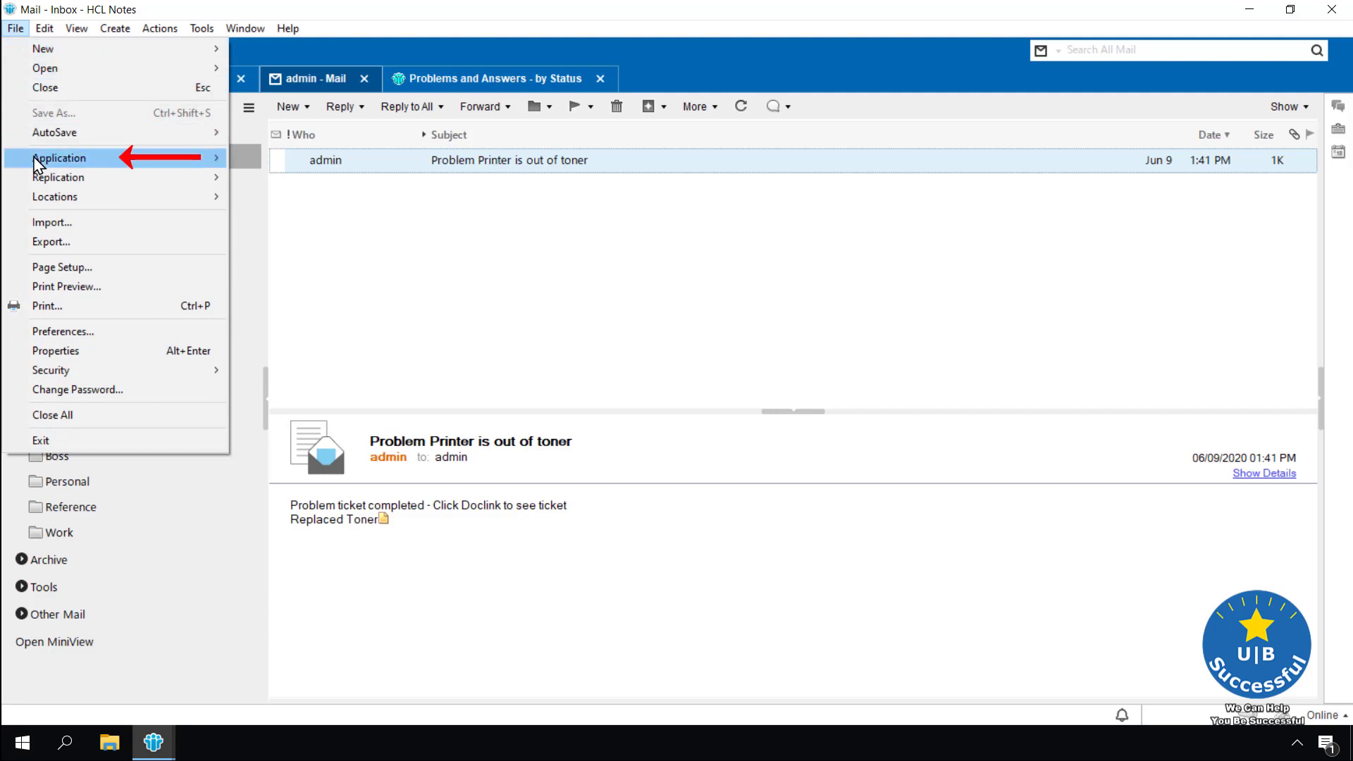
mouse_move(32, 157)
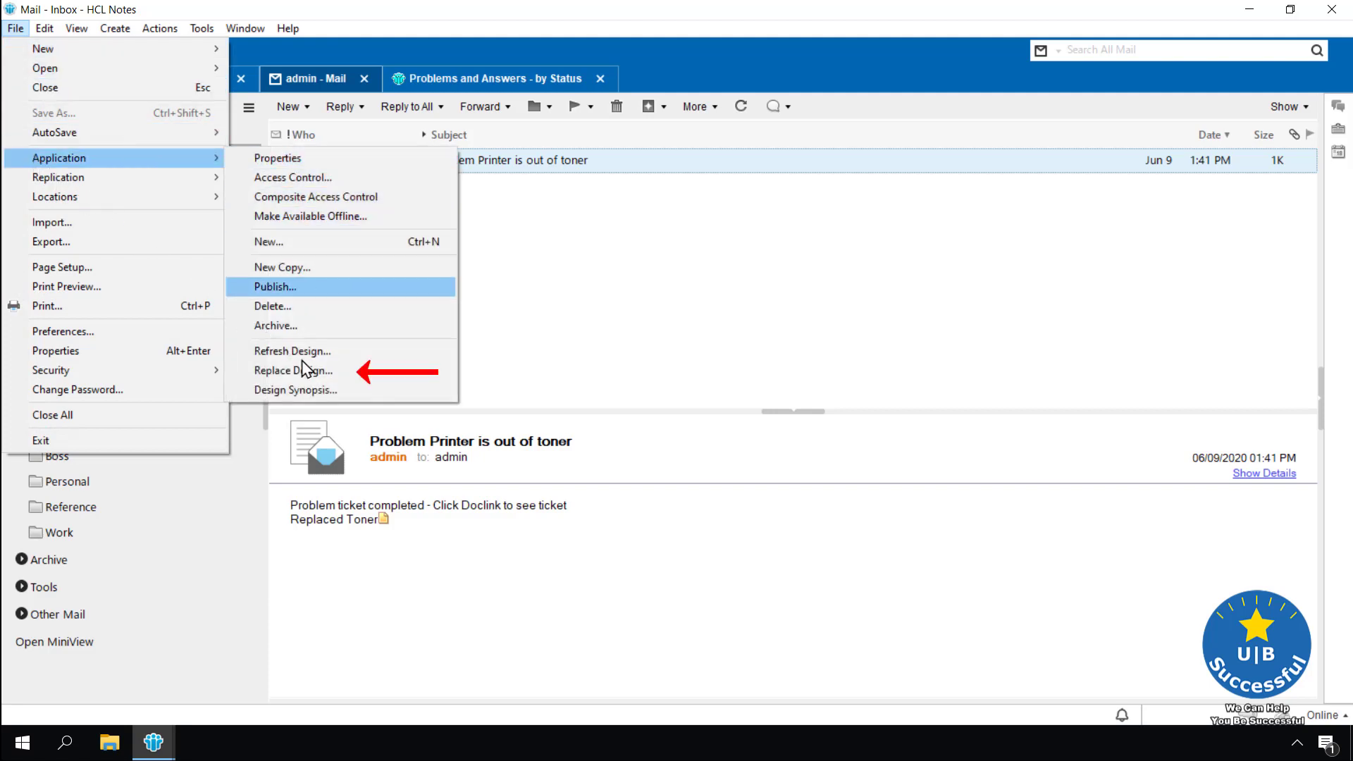
left_click(318, 372)
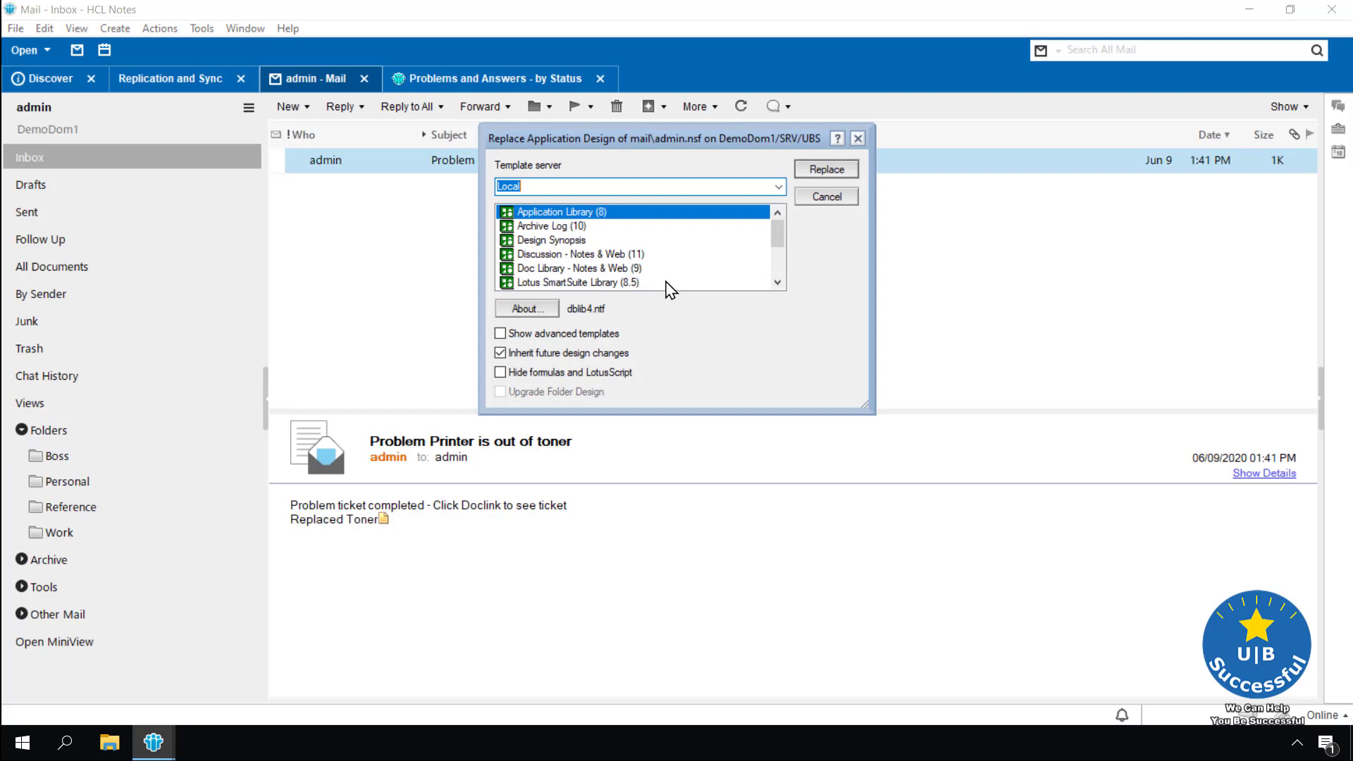
left_click_drag(779, 231, 785, 271)
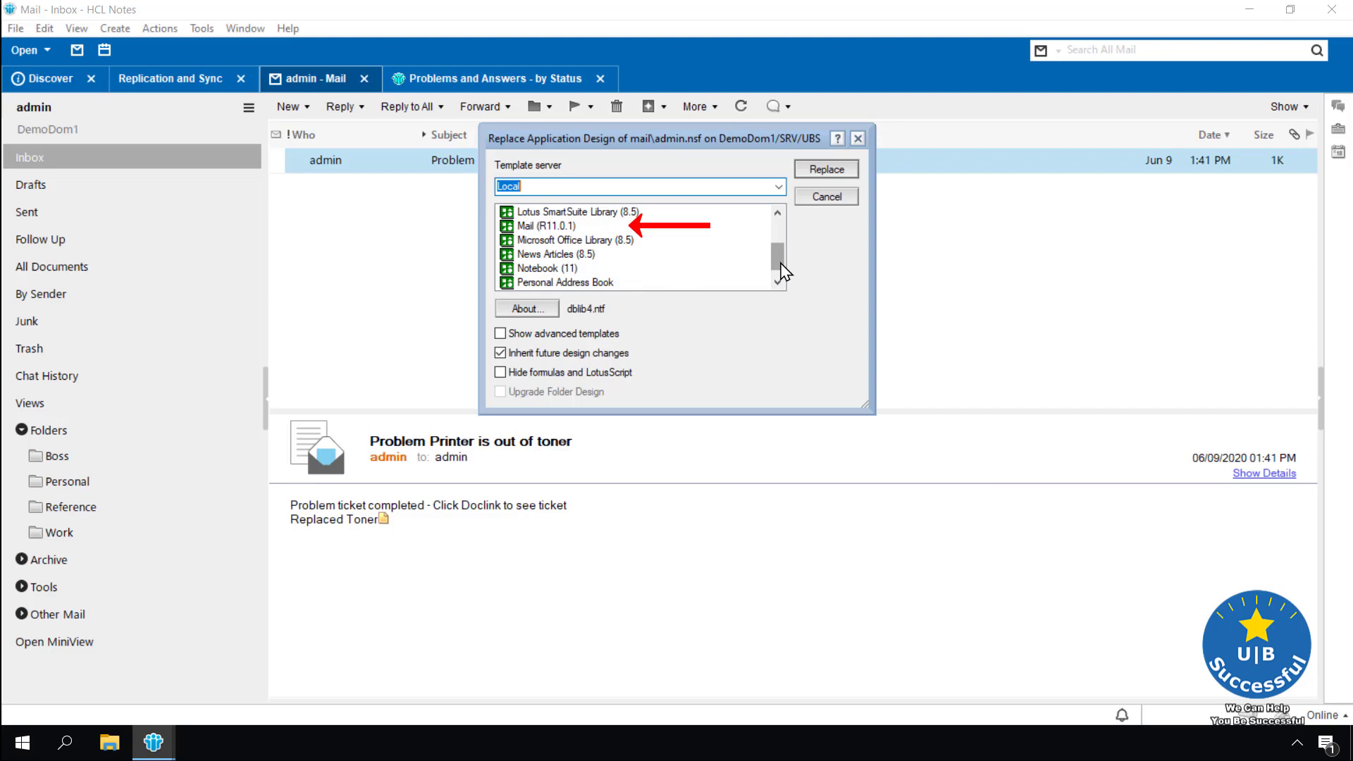
Step: Replace the design with Mail (R11.0.1) from server DemoDom1/SRV/UBS and confirm with Yes
left_click(778, 187)
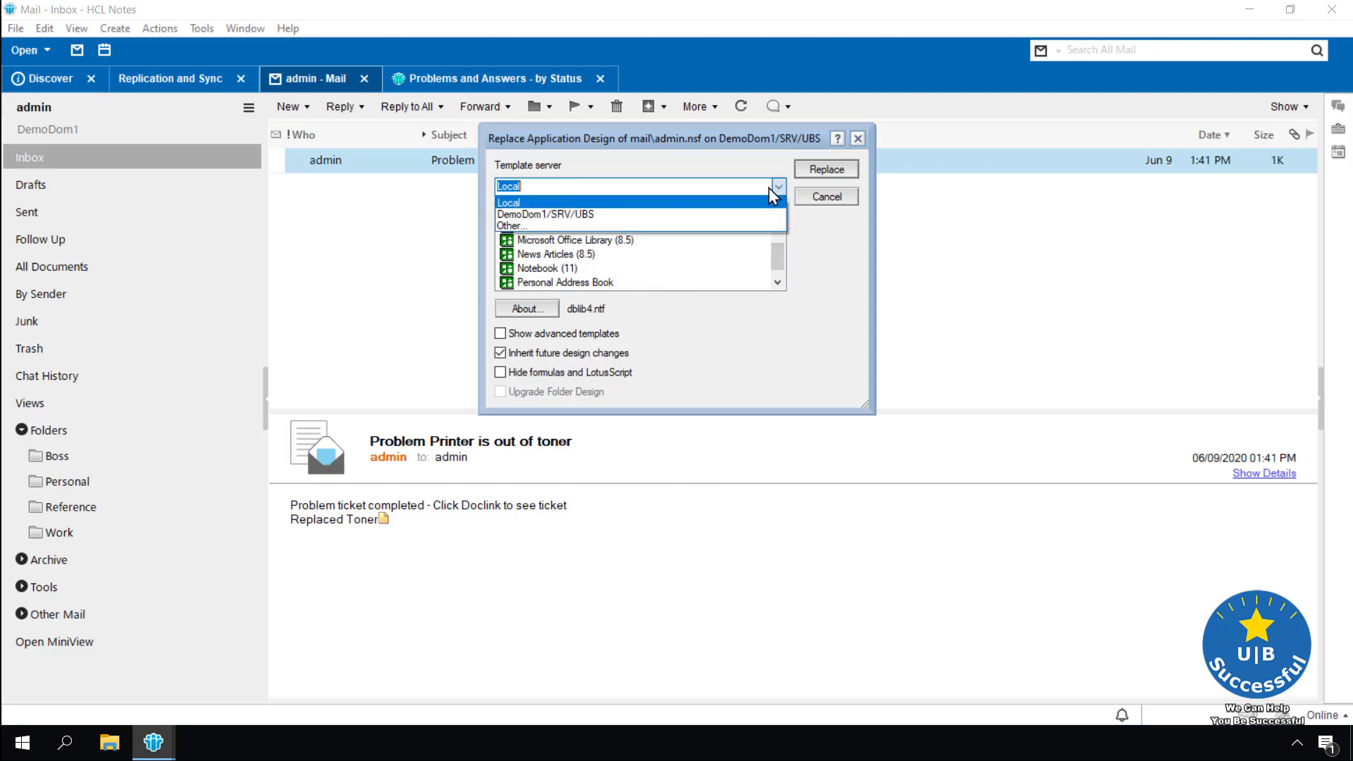
left_click(611, 214)
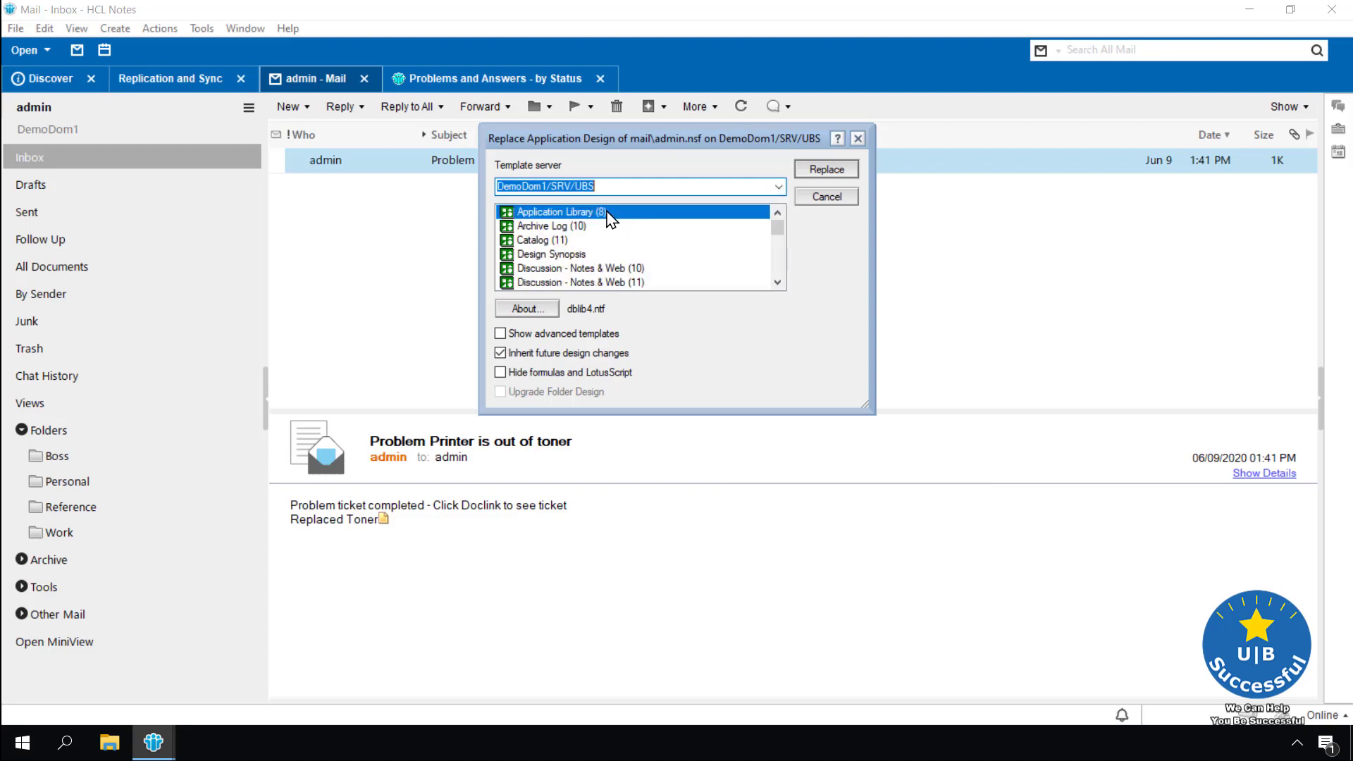
left_click(778, 256)
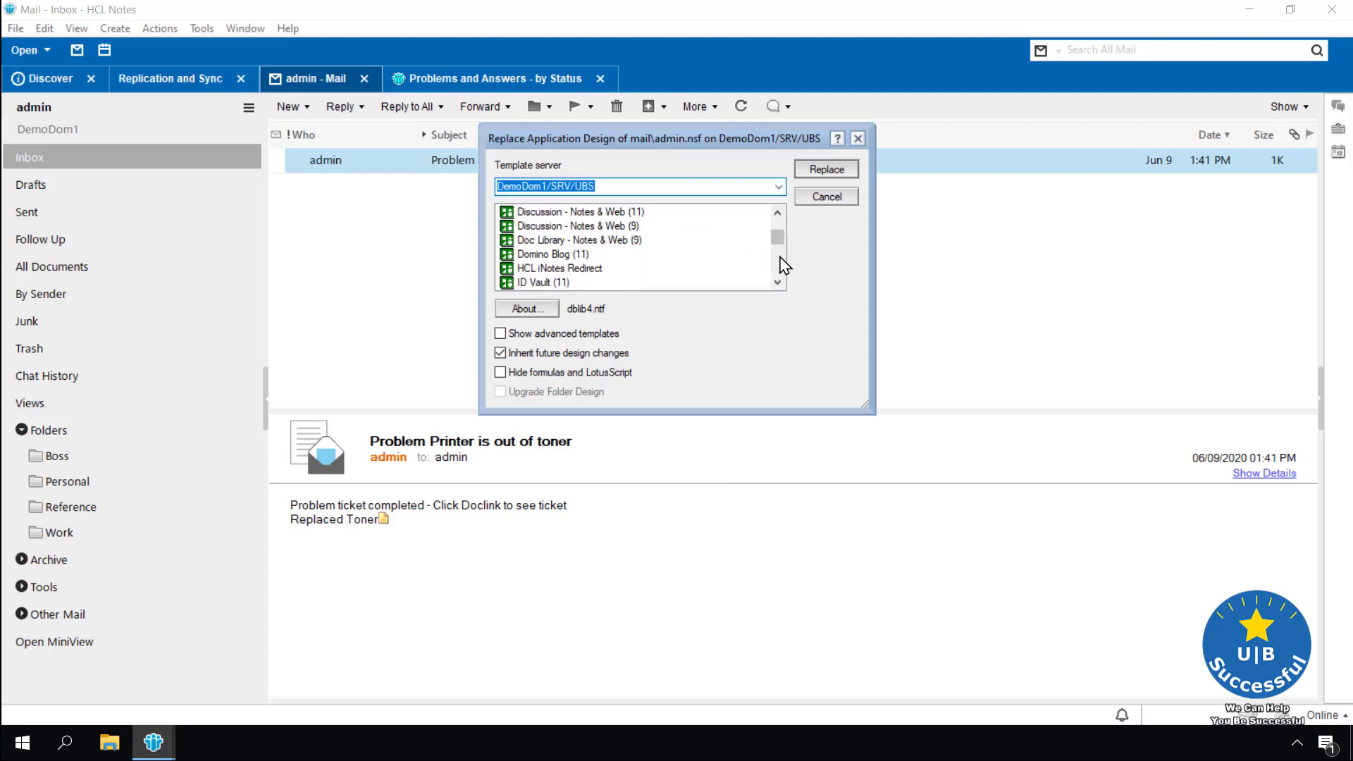
left_click(778, 262)
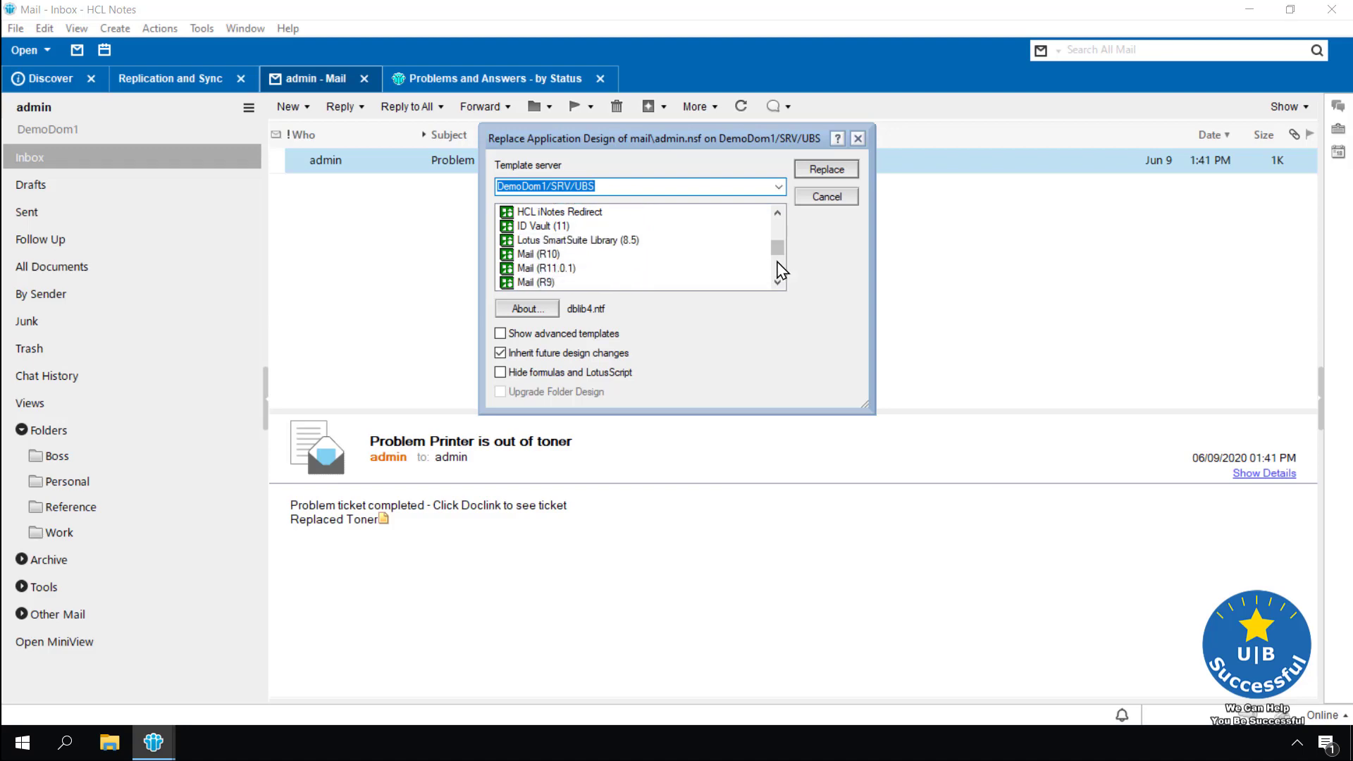
scroll(779, 270, "down", 1)
left_click(600, 255)
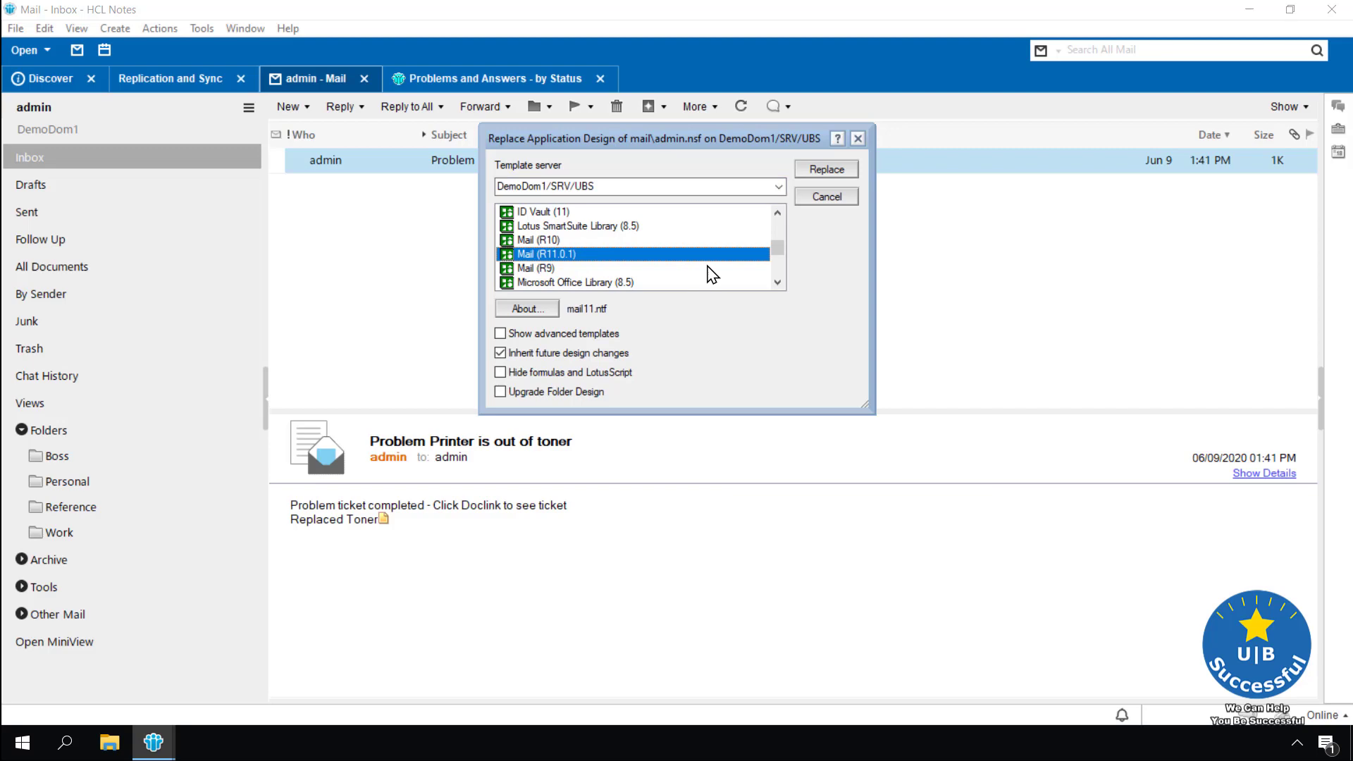
left_click(826, 172)
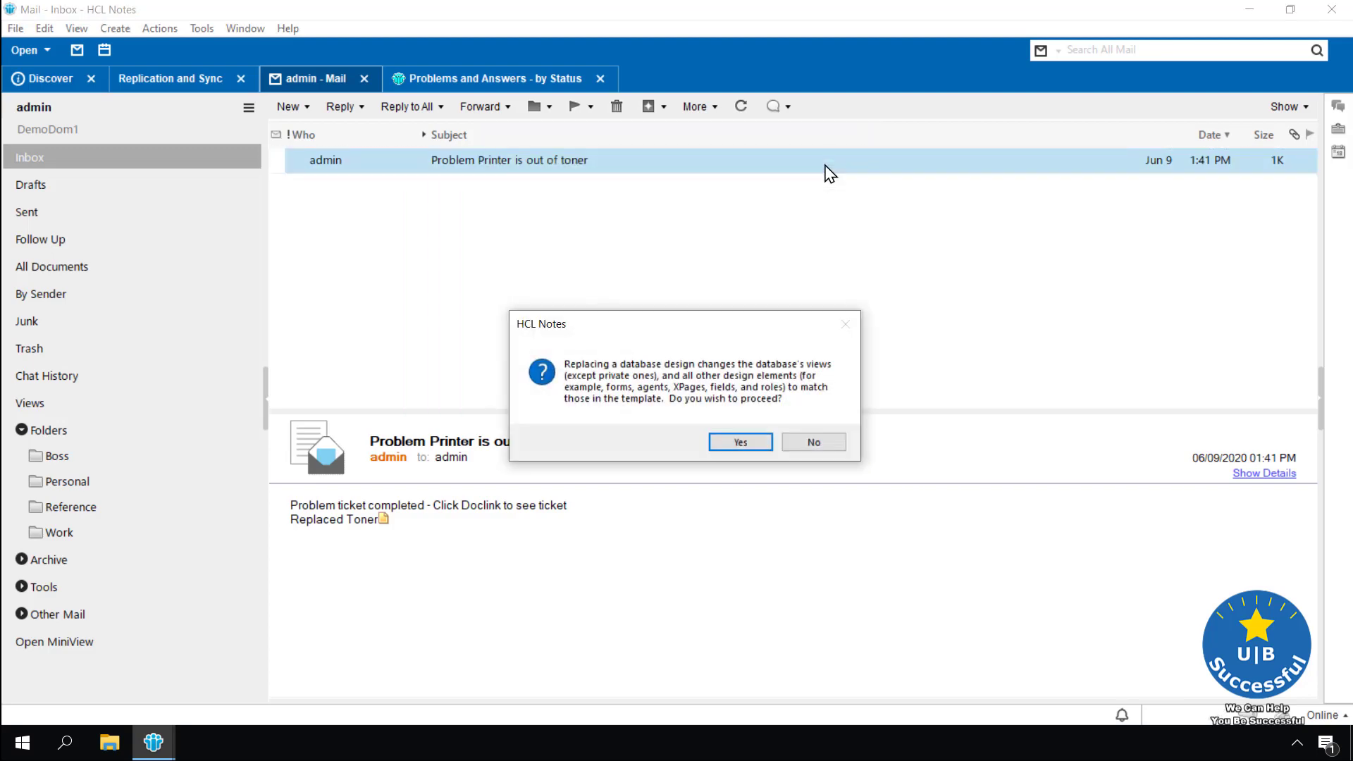
left_click(740, 443)
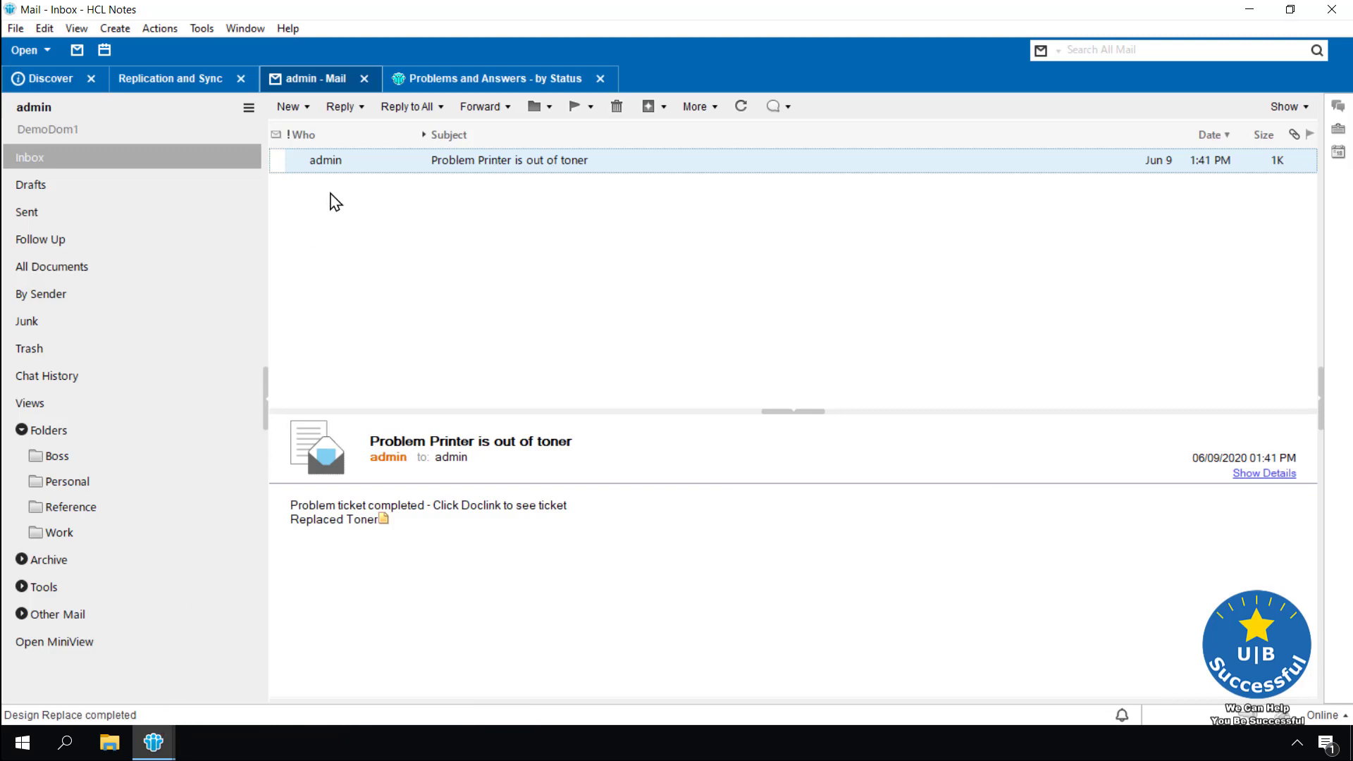
Step: Close the admin - Mail tab and reopen the mailbox via the Open Mail icon
left_click(365, 79)
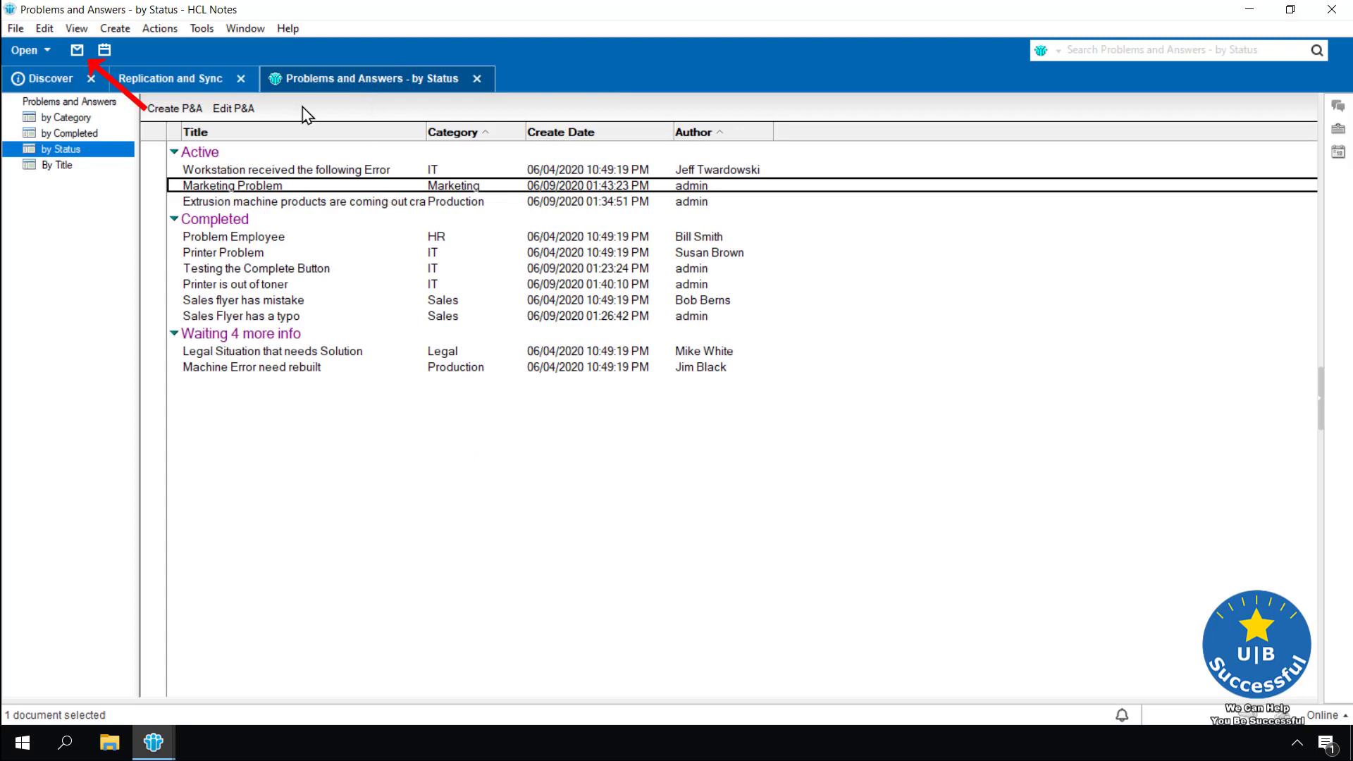
left_click(78, 52)
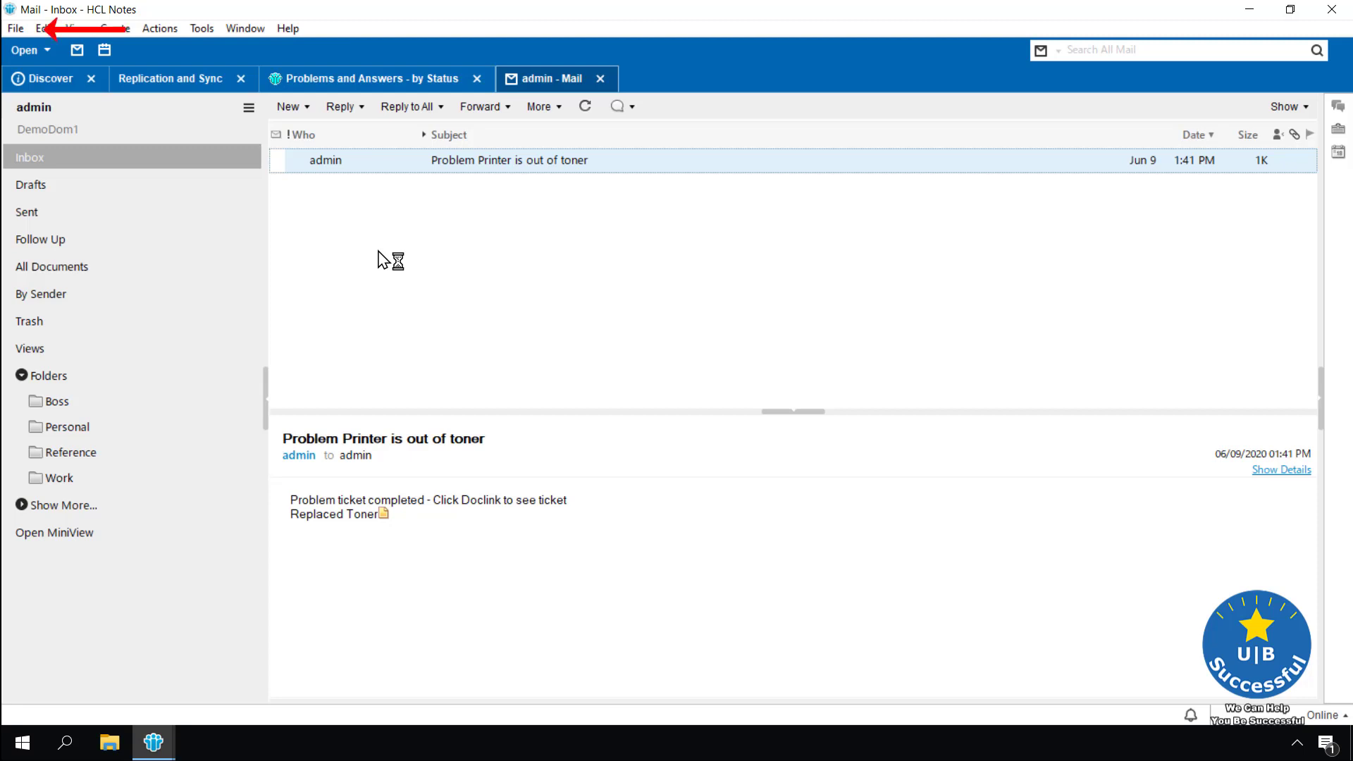
Step: Show the mail database's Design properties, confirming template StdR11Mail version 11.0.1
left_click(18, 31)
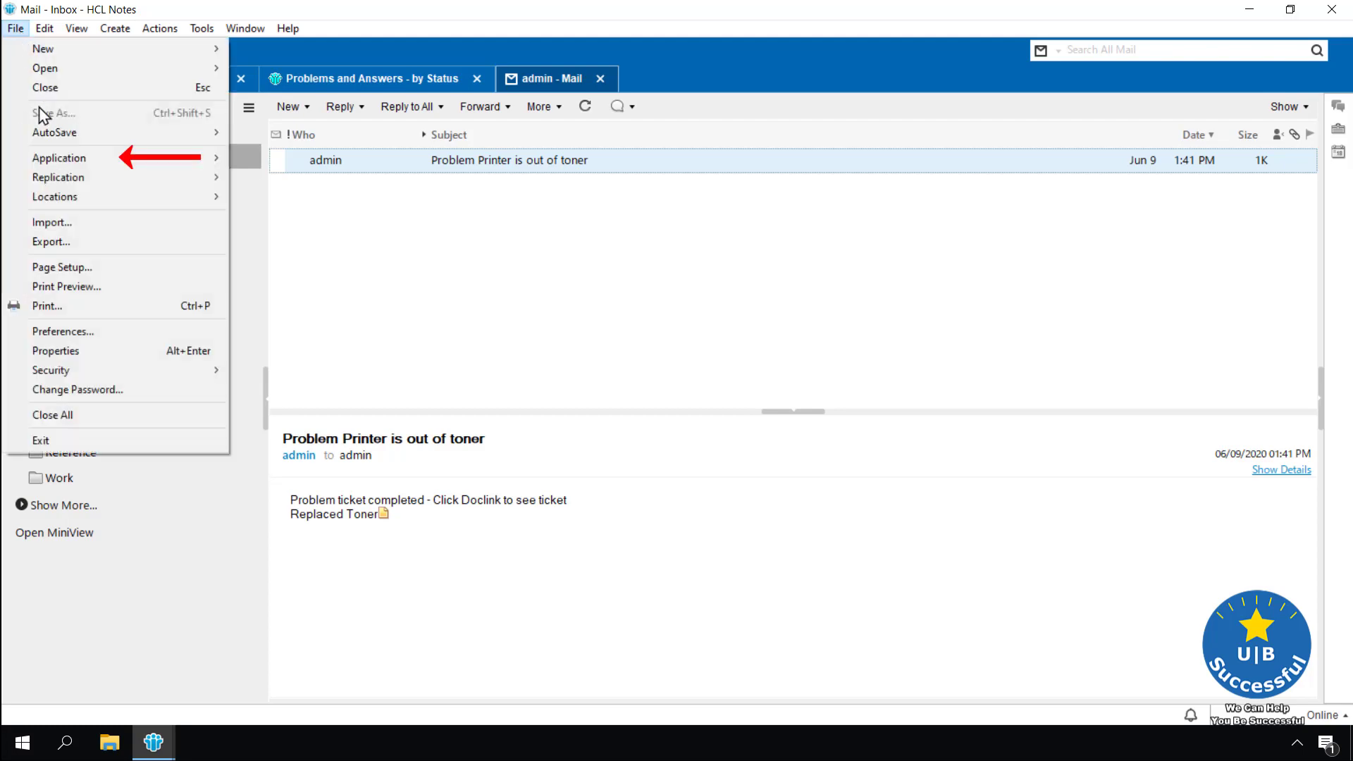
mouse_move(57, 164)
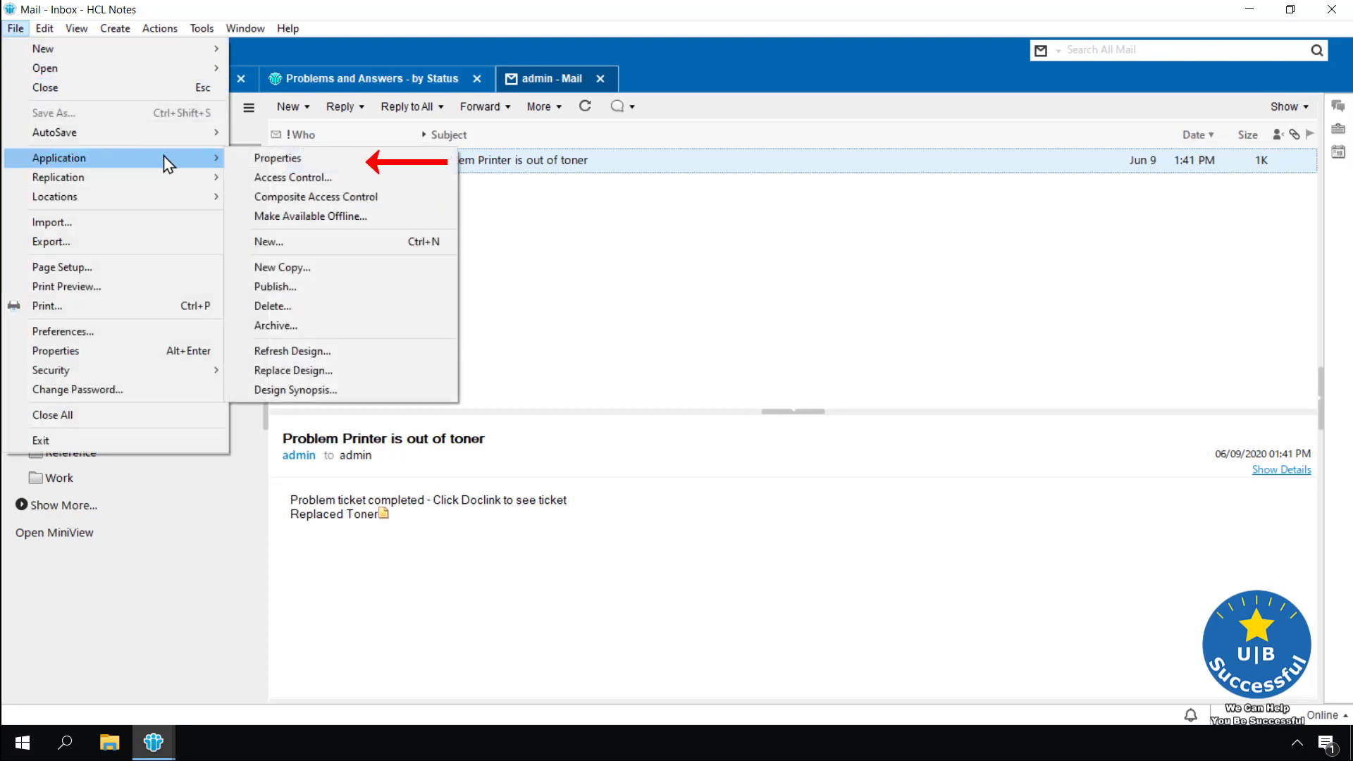
left_click(278, 159)
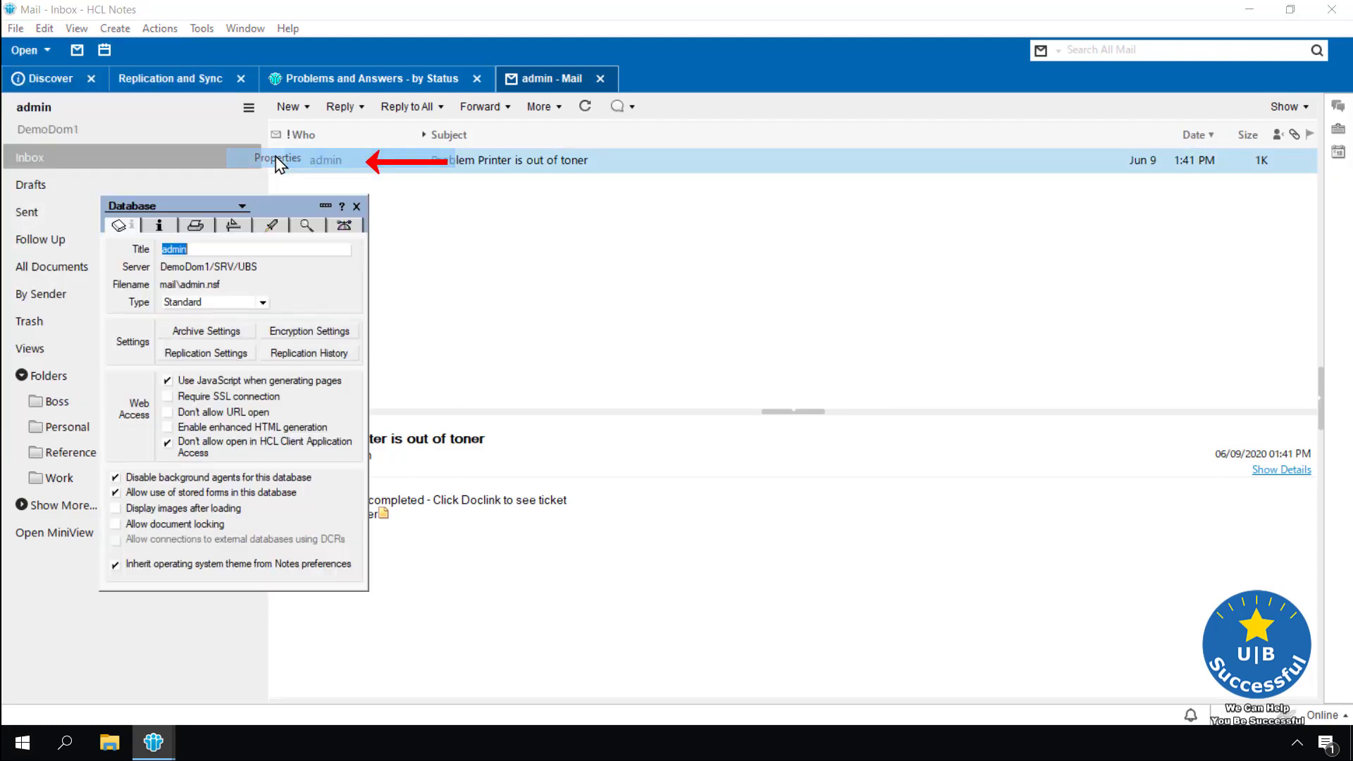
left_click(236, 227)
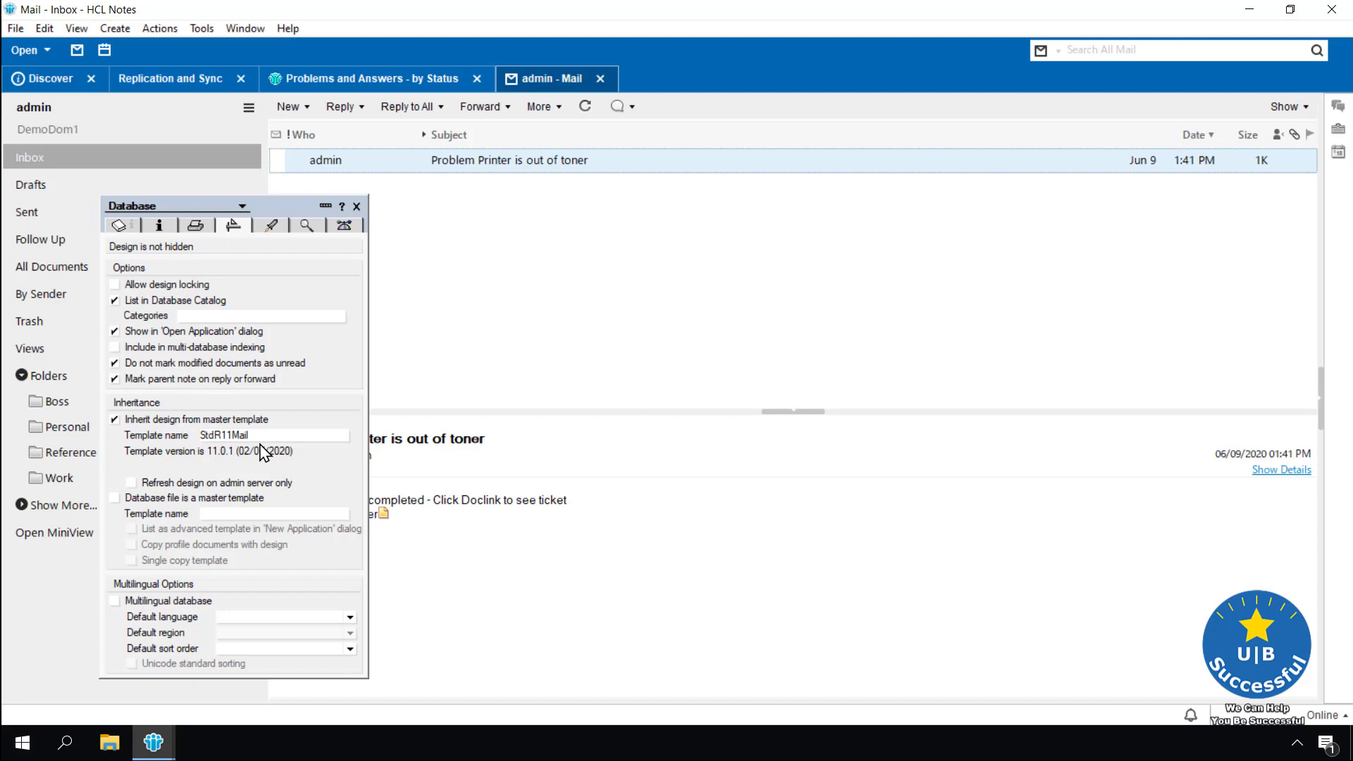
Step: In More > Preferences, enable SwiftFile and SwiftFile Logging, then rebuild the SwiftFile index
left_click(357, 206)
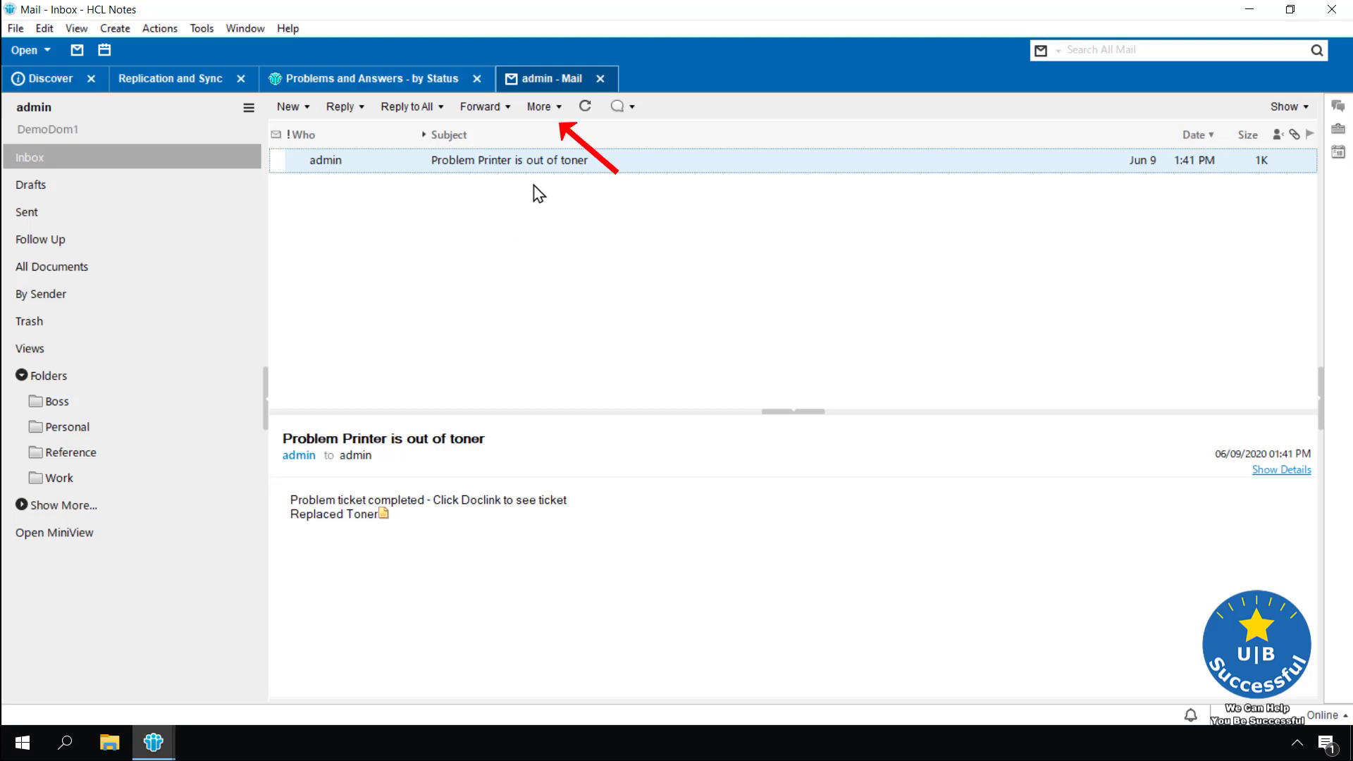
left_click(556, 107)
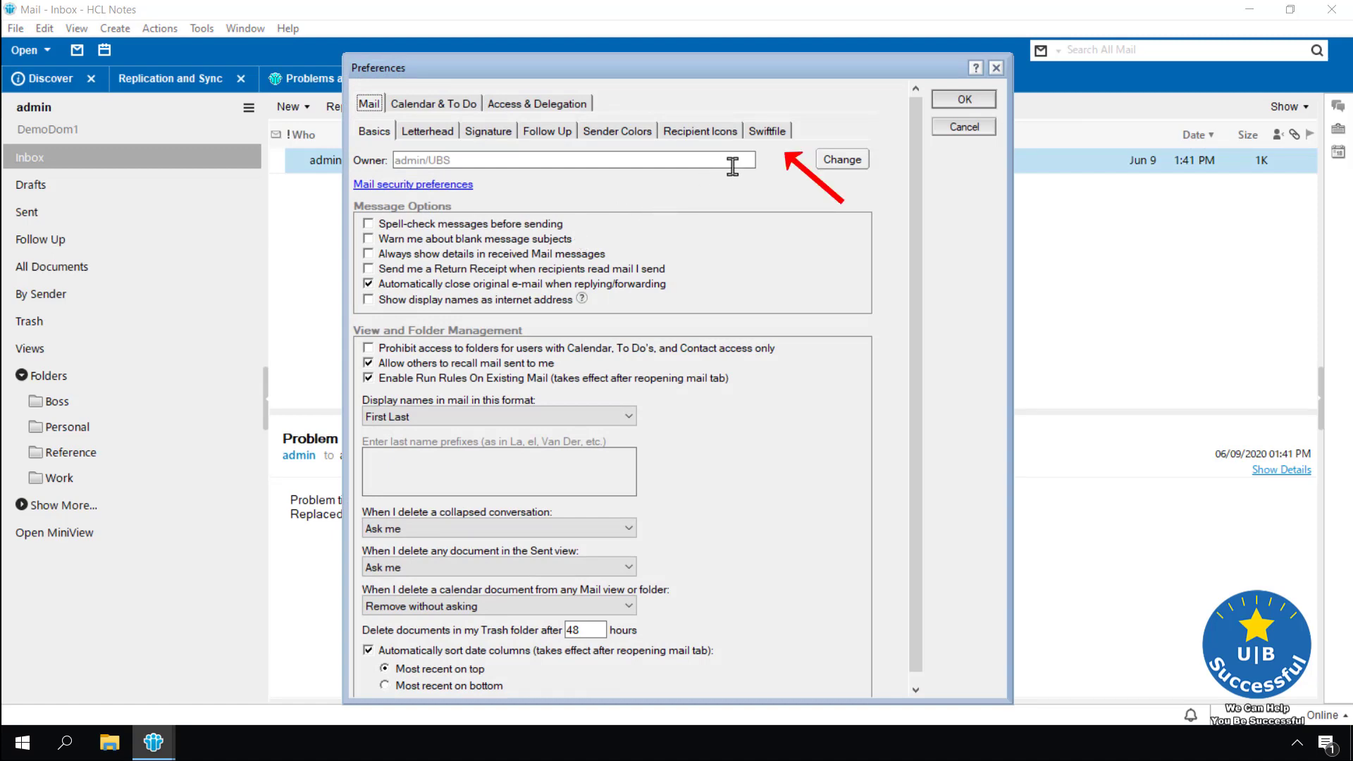
left_click(768, 133)
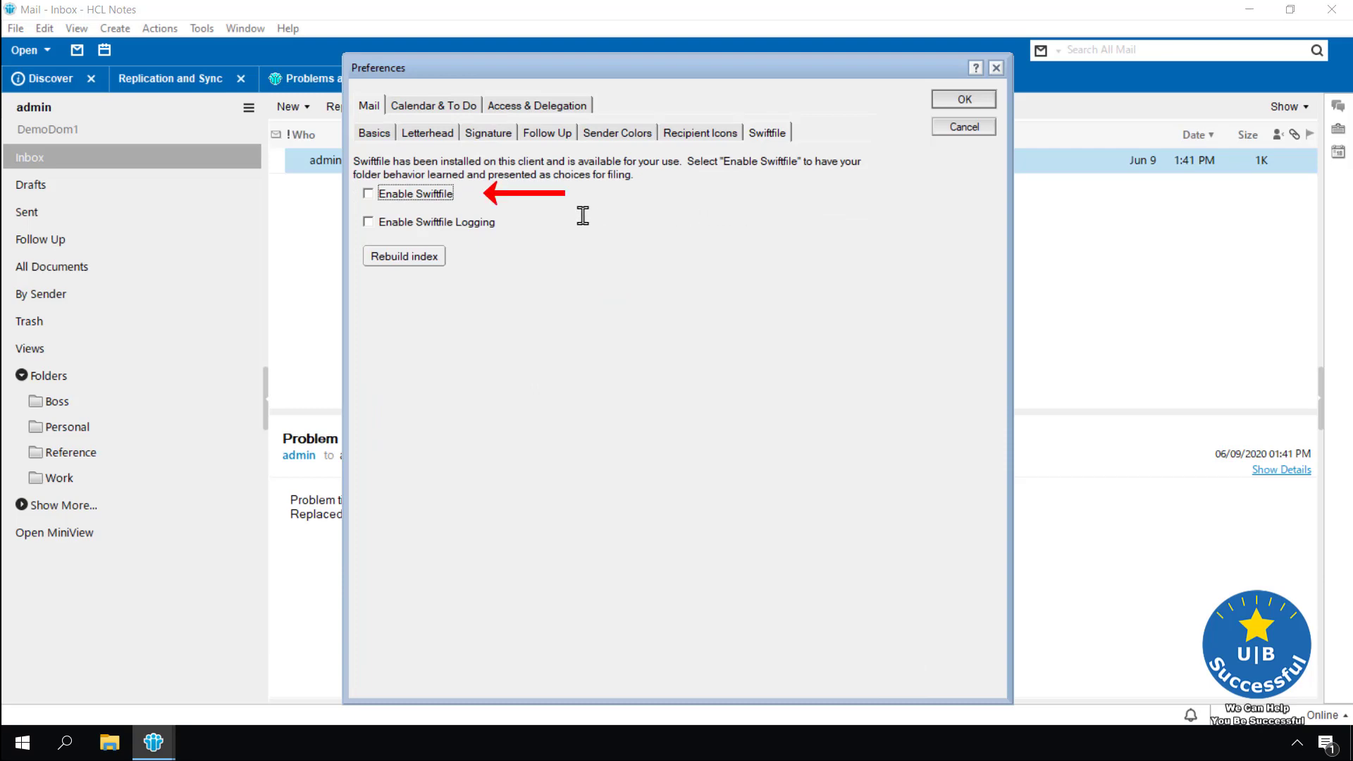
left_click(368, 194)
left_click(368, 223)
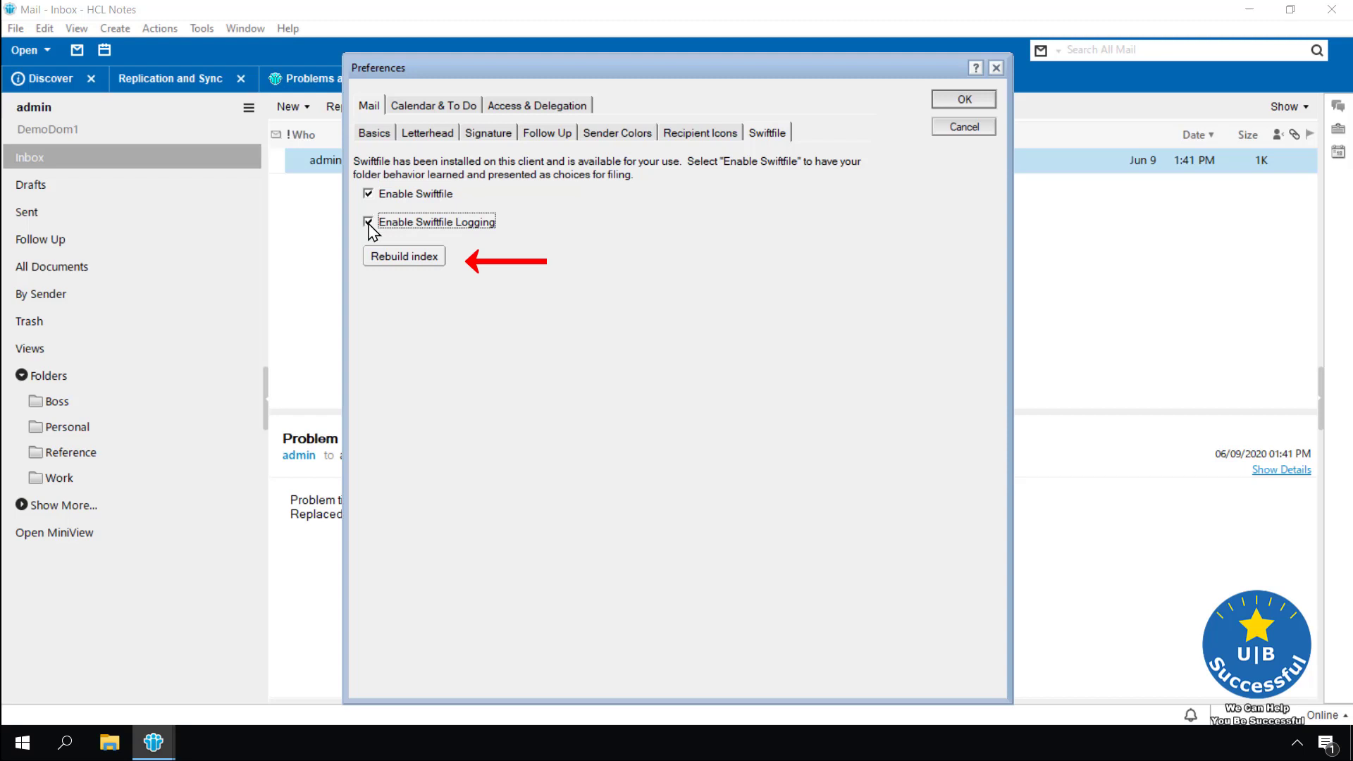
left_click(418, 259)
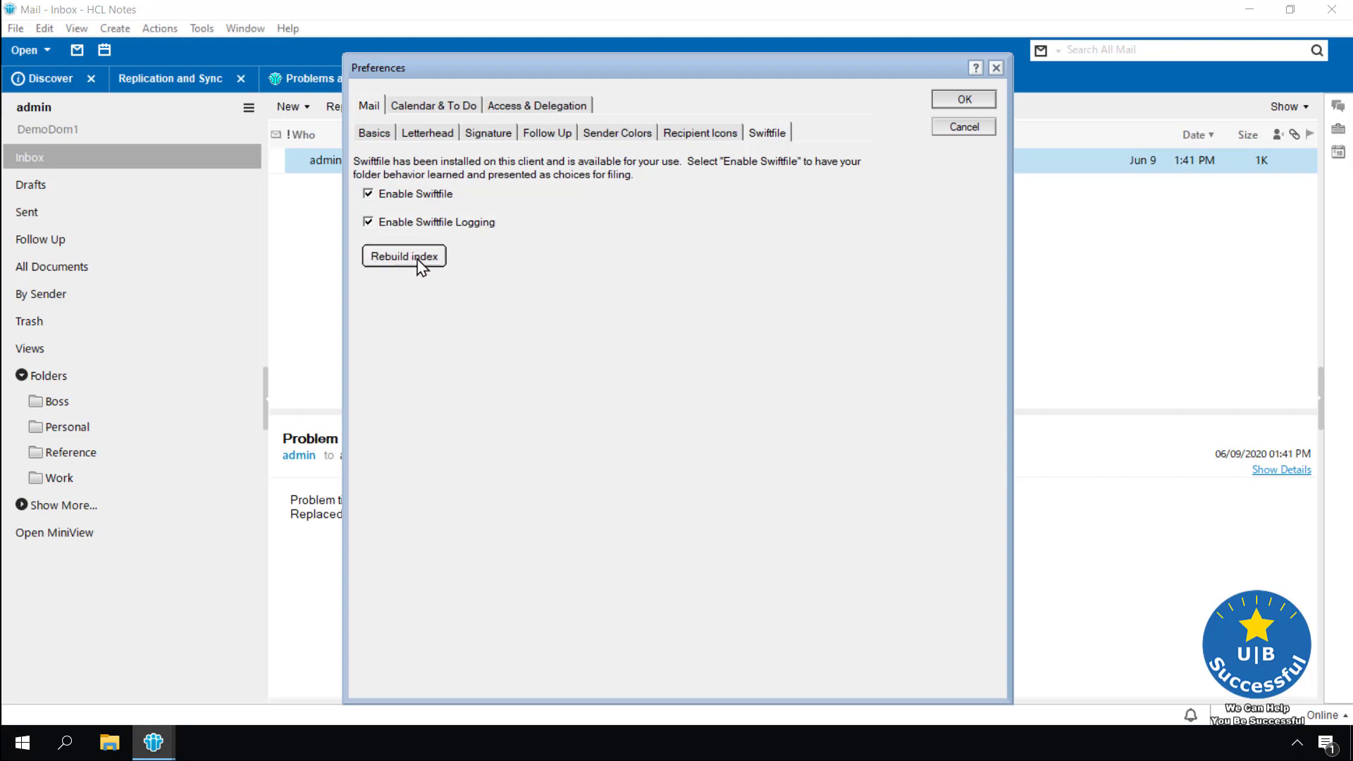
Step: Switch to Help and display the 'Activate SwiftFile' topic
mouse_move(182, 757)
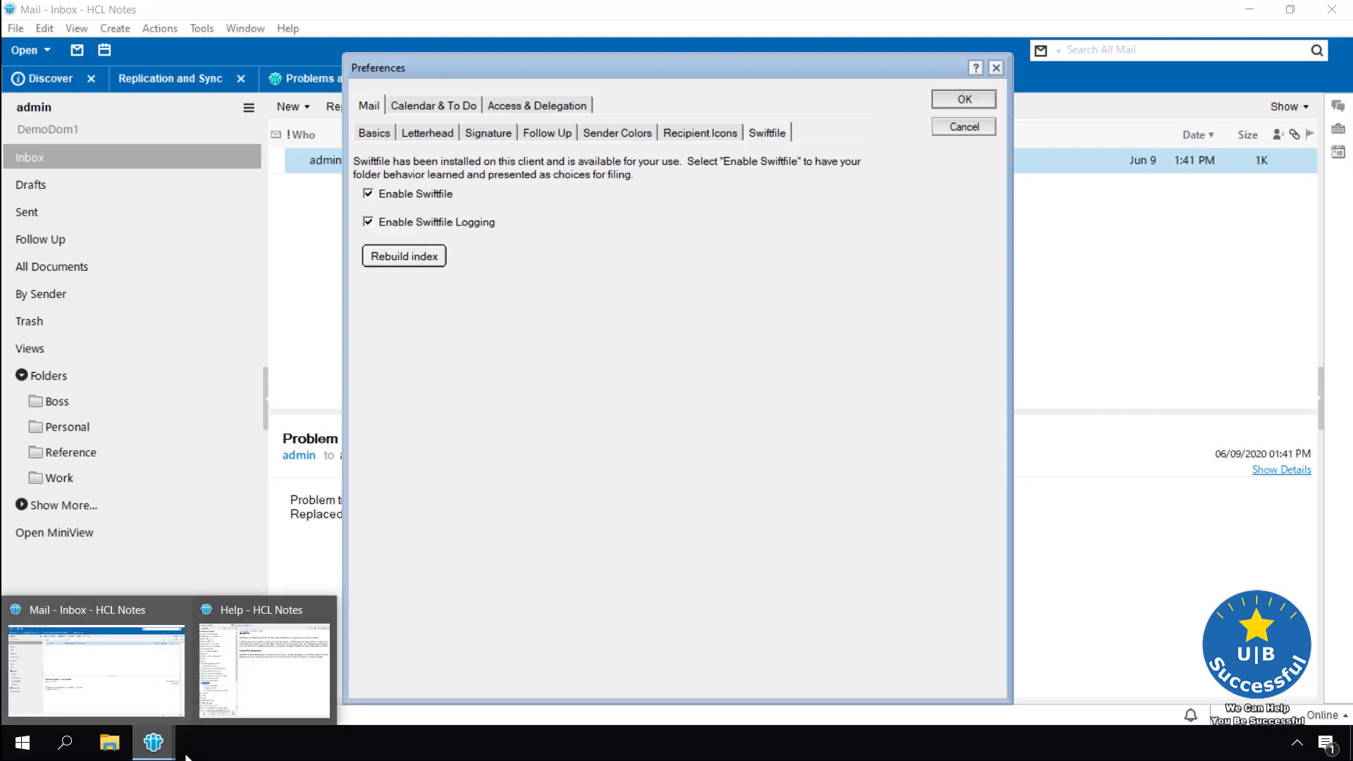
left_click(241, 703)
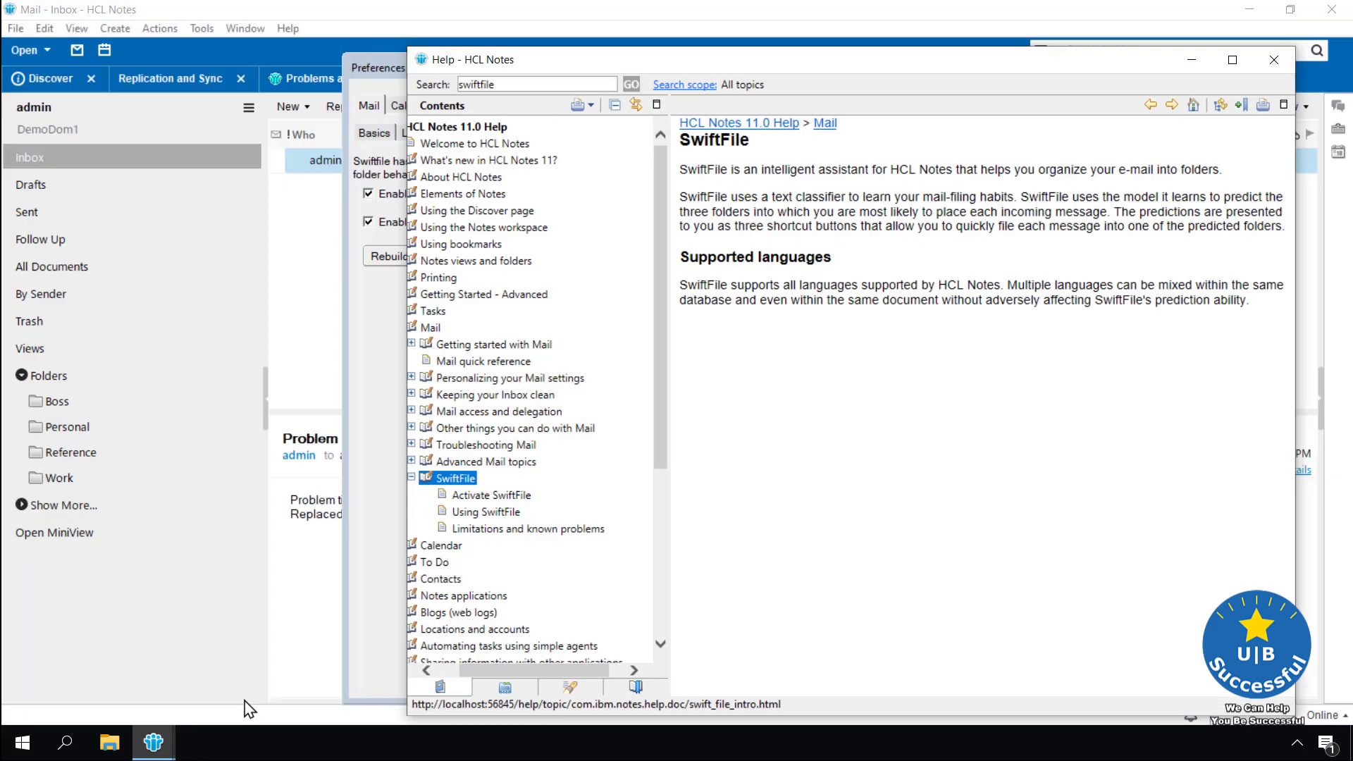
left_click(488, 496)
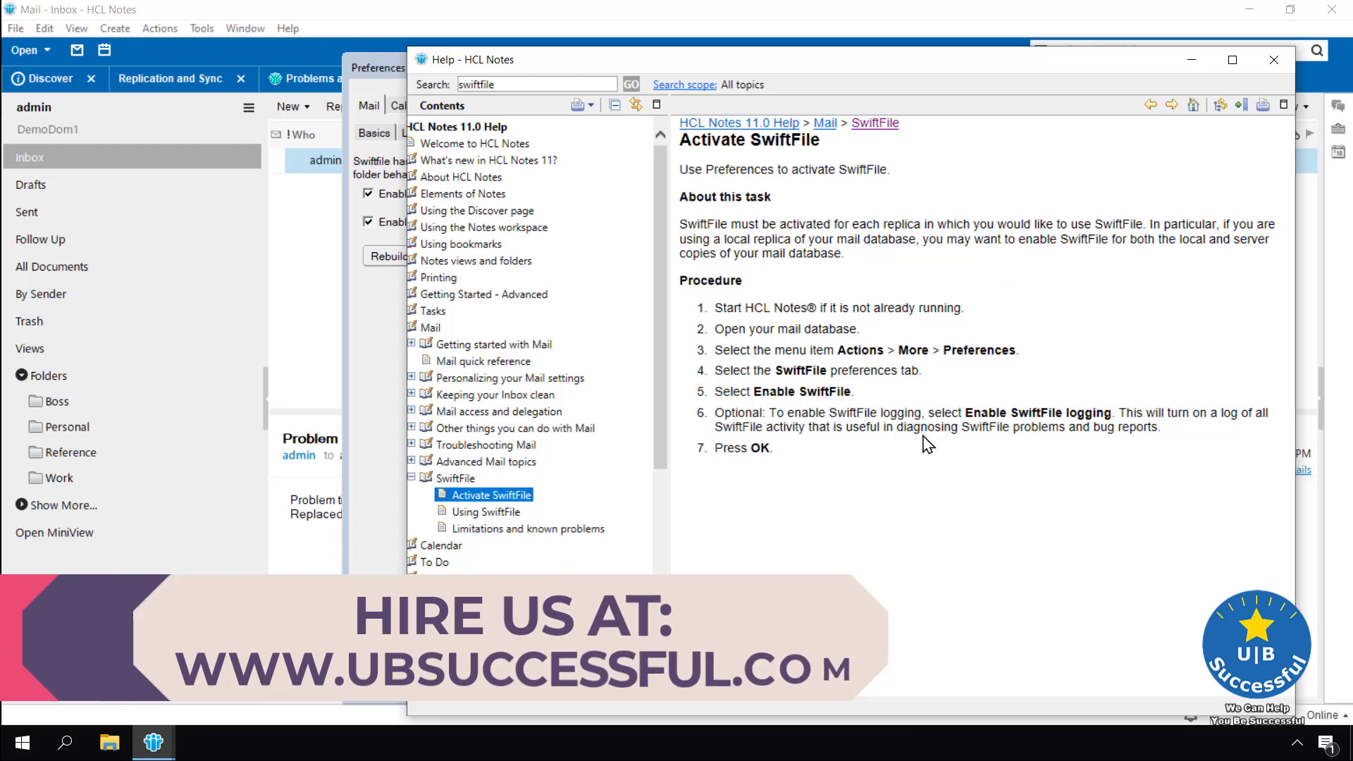
Step: Minimize Help and apply the SwiftFile preferences with OK
left_click(1192, 62)
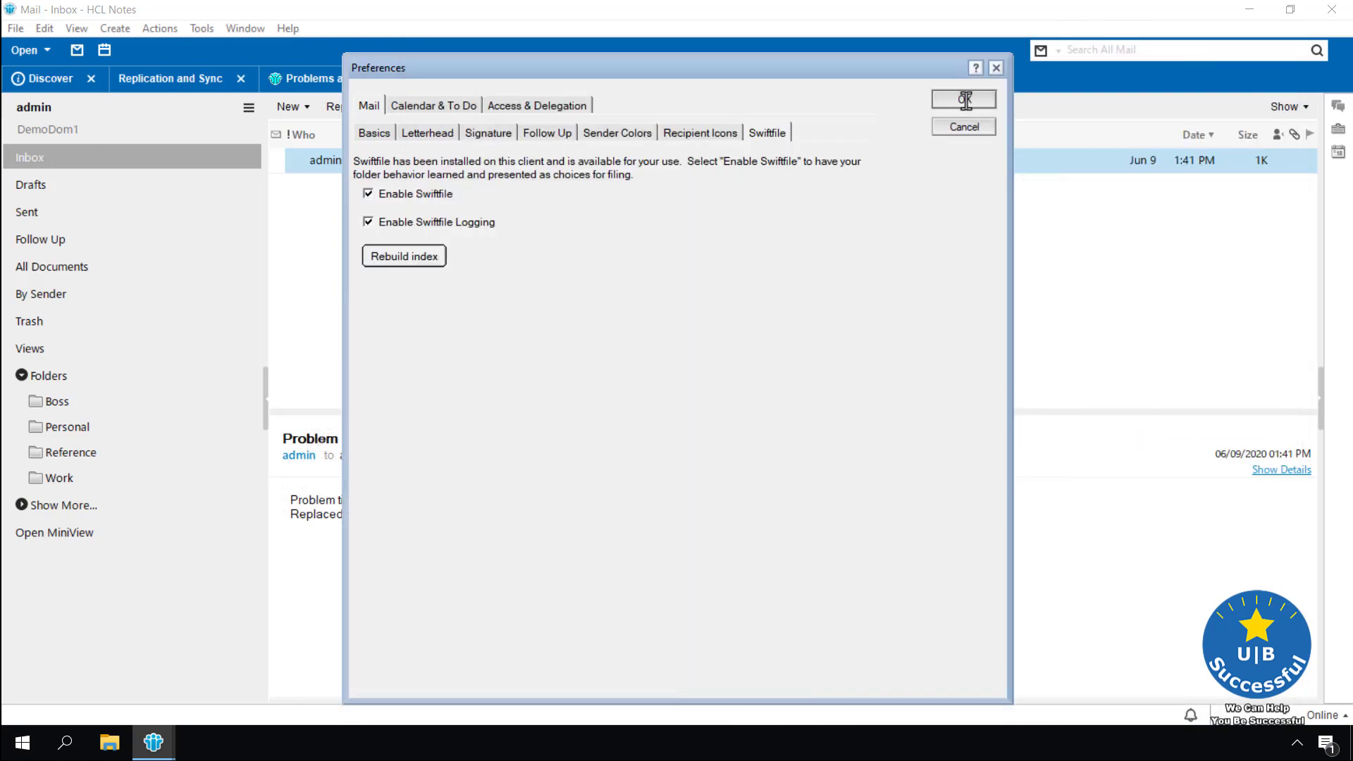
left_click(967, 106)
left_click(967, 106)
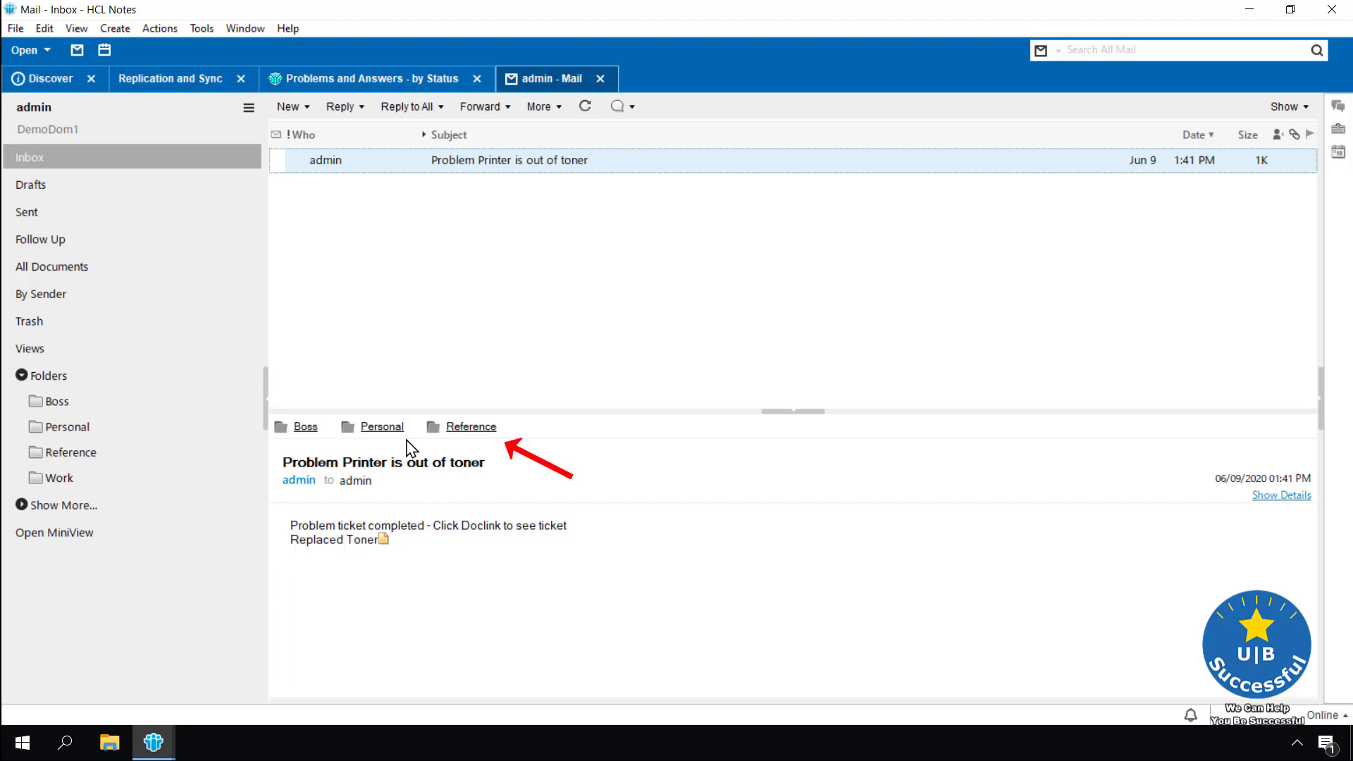
Step: File the toner message using the Reference suggestion, then view the Reference folder
left_click(468, 427)
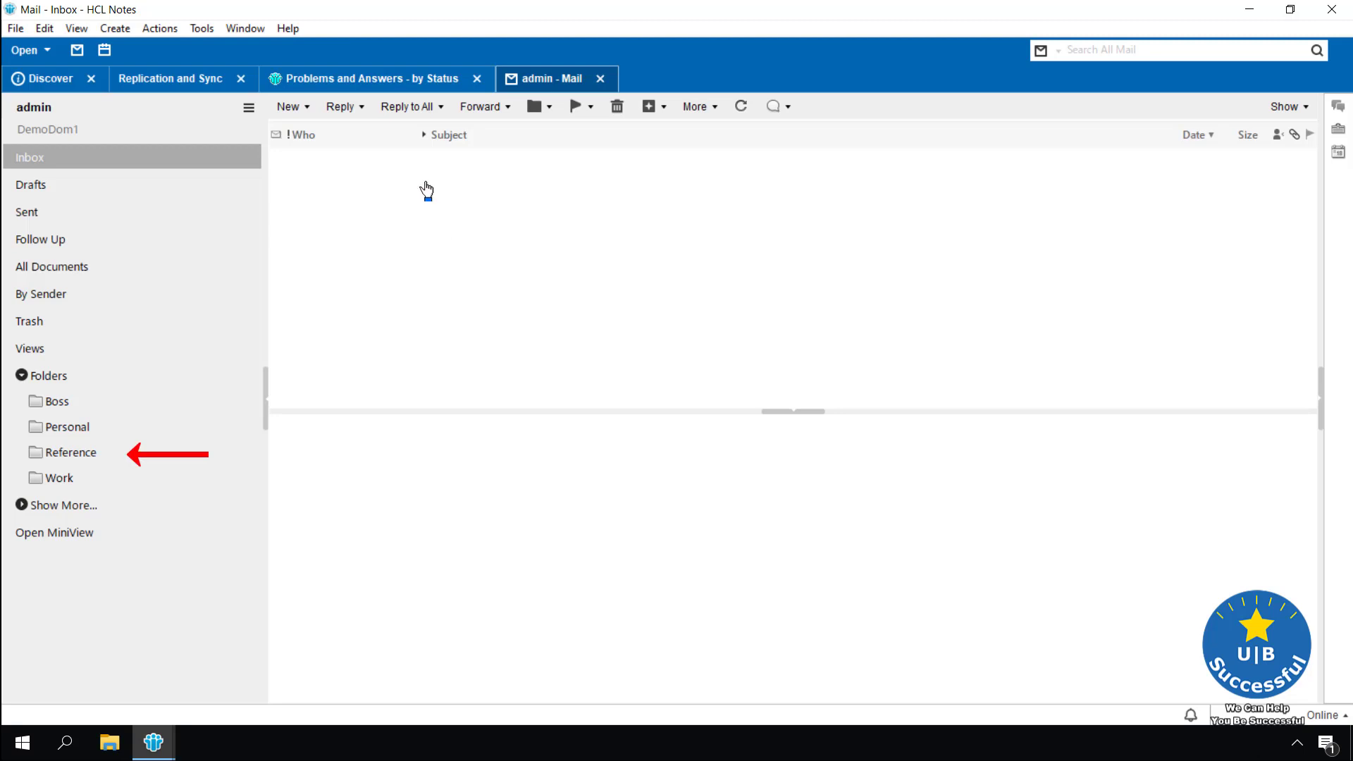
left_click(70, 454)
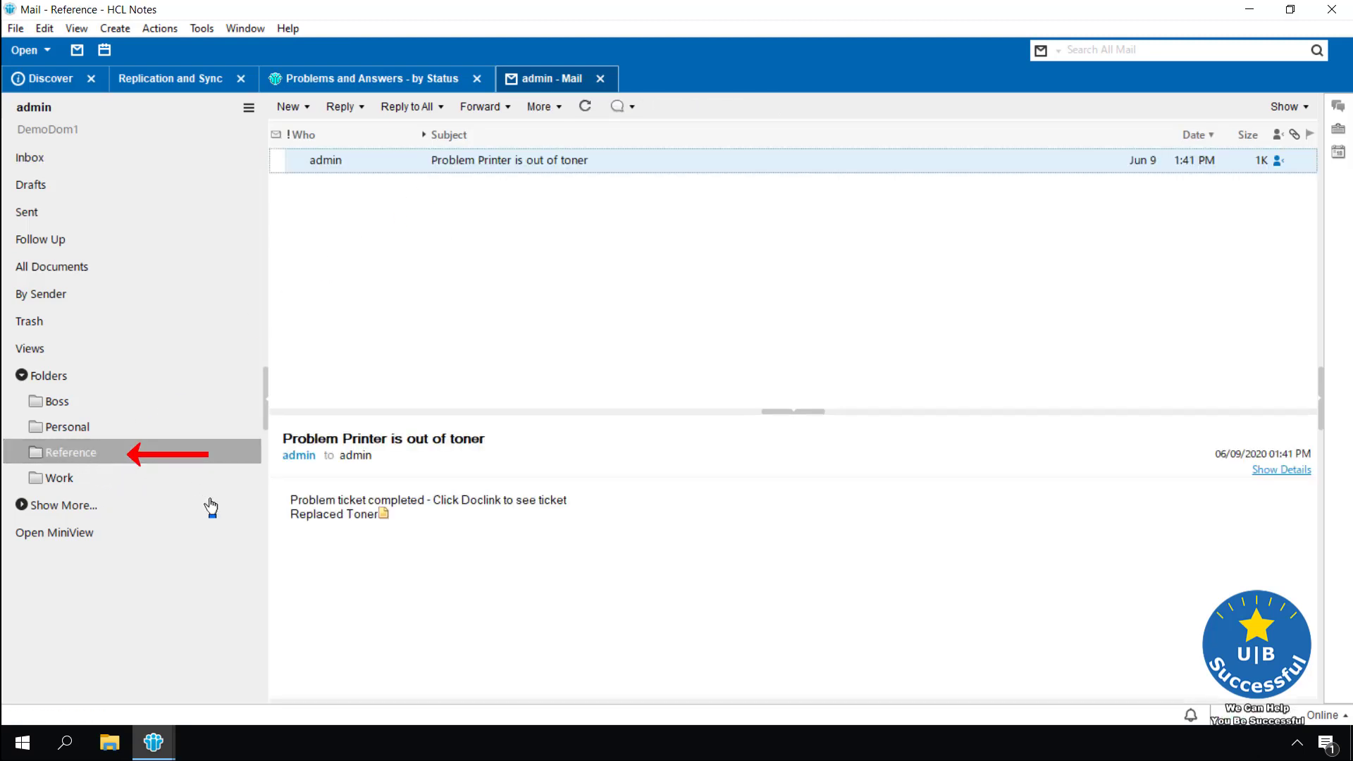